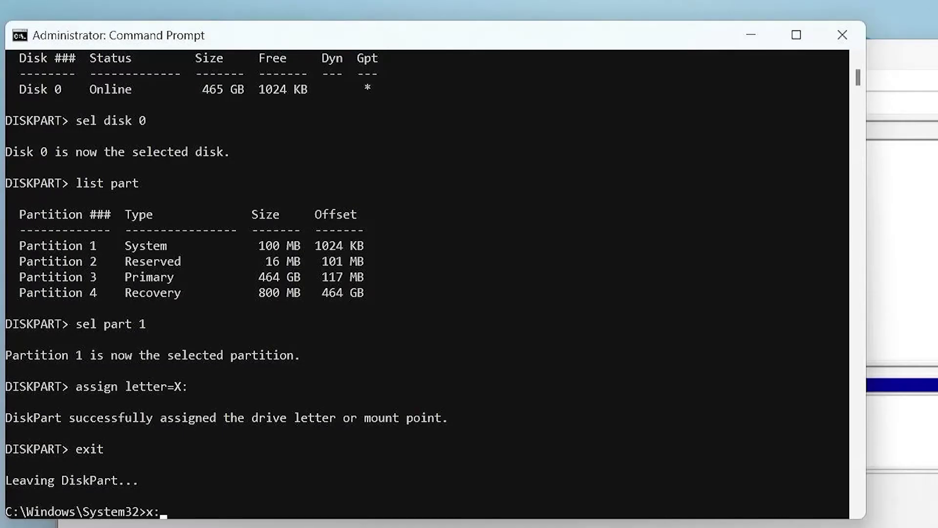
# Switch to the X: drive, enter its EFI folder and list the boot folders.
pyautogui.press('Return')
pyautogui.write('dir')
pyautogui.press('Return')
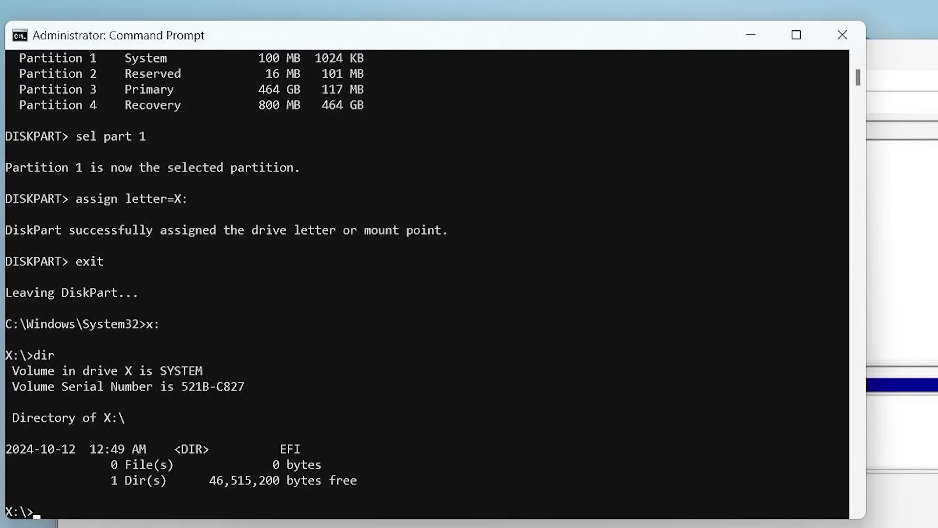
pyautogui.write('cd EFI')
pyautogui.press('Return')
pyautogui.write('d')
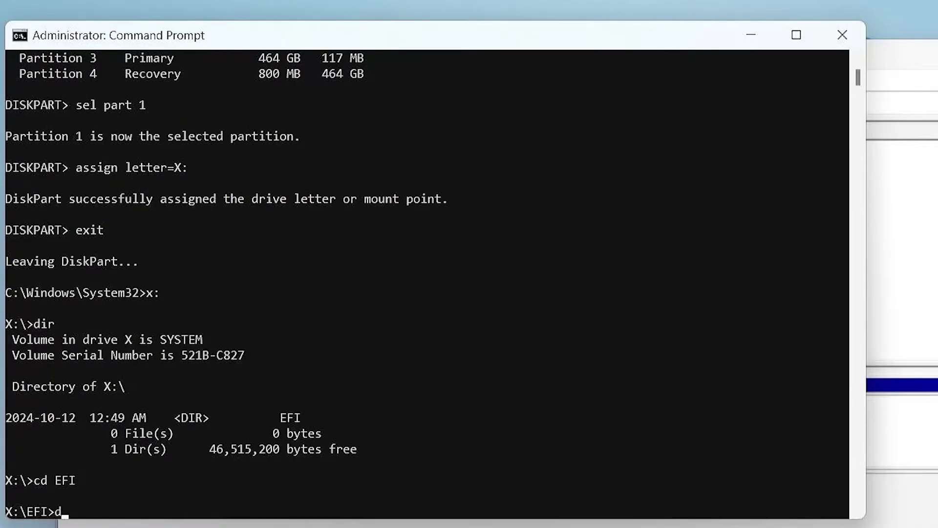
pyautogui.write('ir')
pyautogui.press('Return')
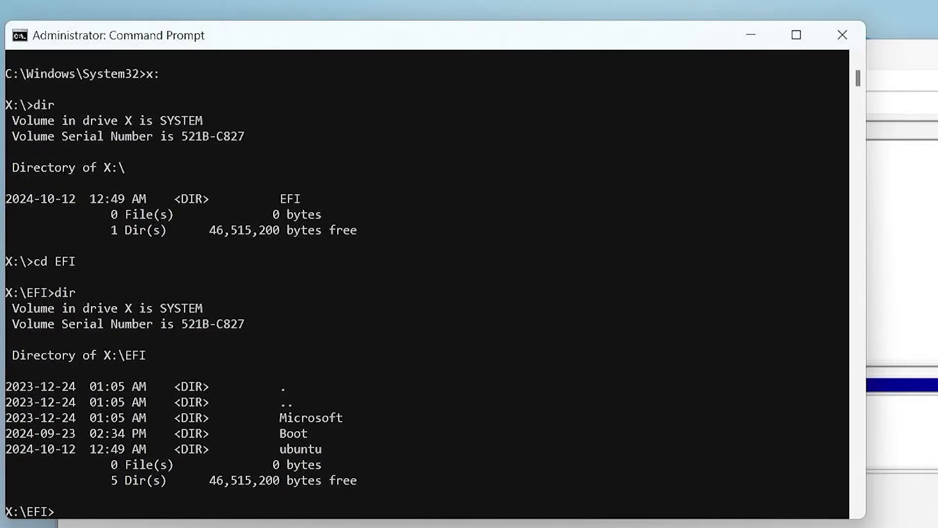
# Delete the ubuntu folder with rmdir /S, confirm it's gone, then move through the GRUB entries.
pyautogui.write('rmdir /S ubuntu')
pyautogui.press('Return')
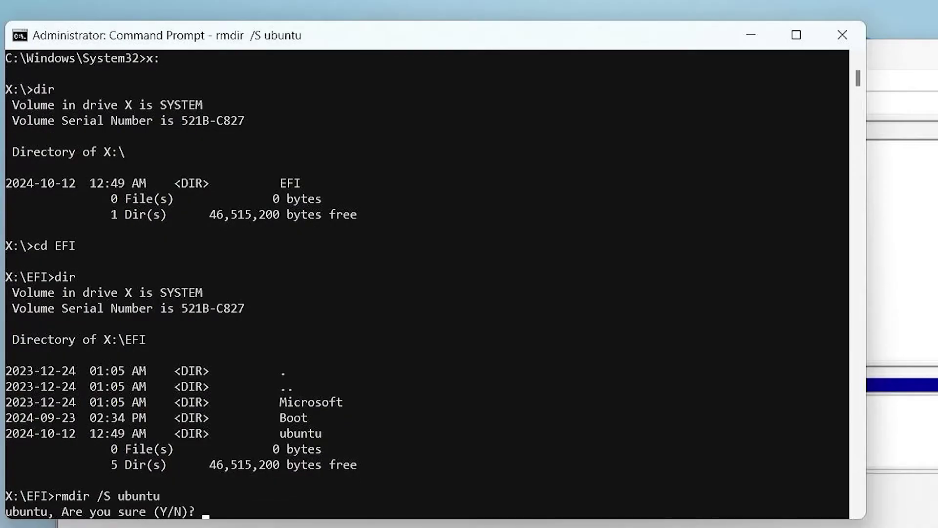
pyautogui.write('y')
pyautogui.press('Return')
pyautogui.write('dir')
pyautogui.press('Return')
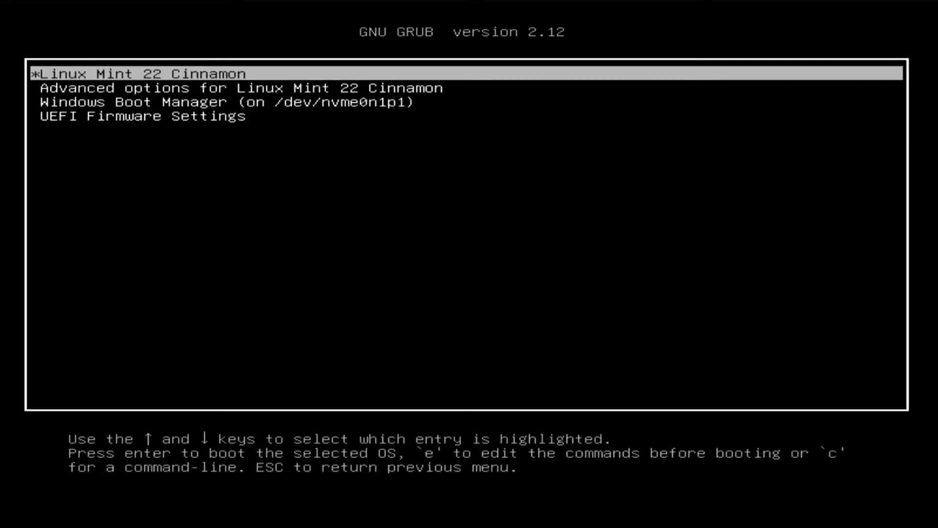
pyautogui.press('Down')
pyautogui.press('Down')
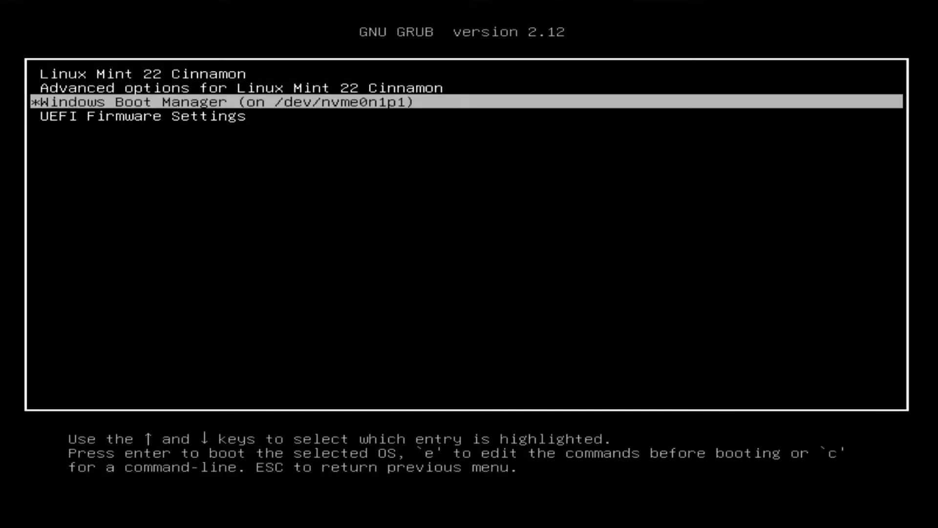
# Boot Windows Boot Manager, launch Disk Management, and select the 48.83 GB partition.
pyautogui.press('Return')
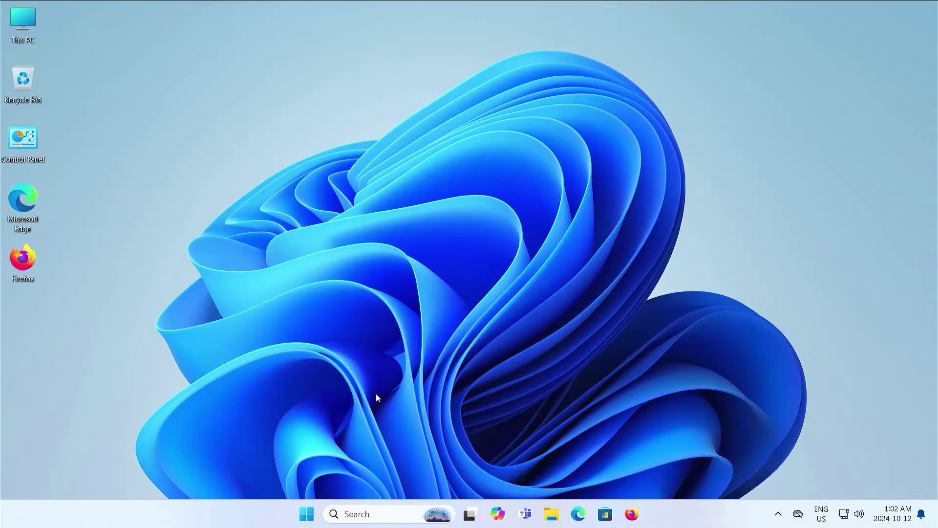
pyautogui.click(303, 517)
pyautogui.write('disk')
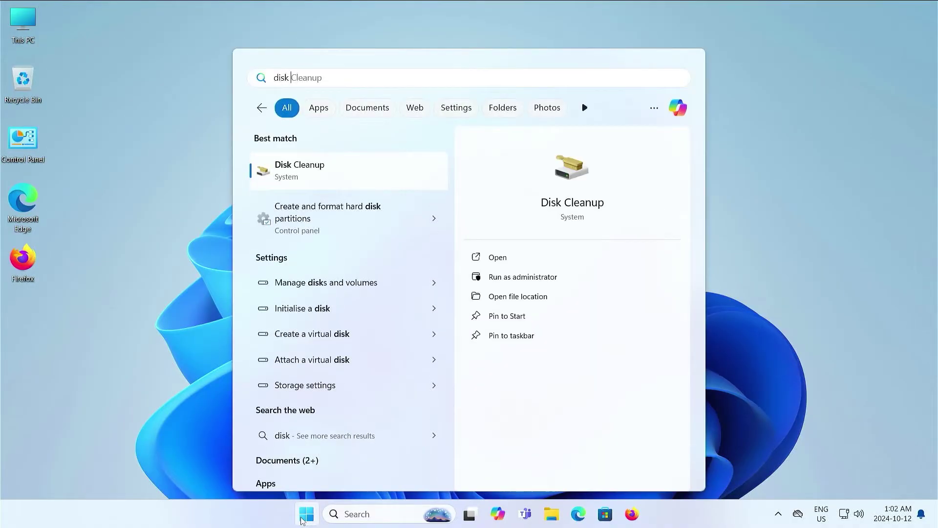
pyautogui.write(' manage')
pyautogui.press('Return')
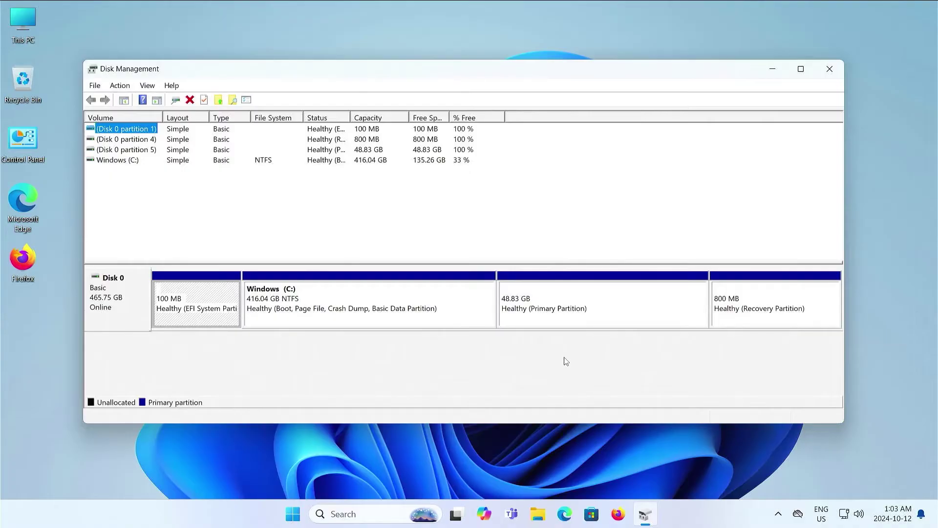
pyautogui.click(572, 317)
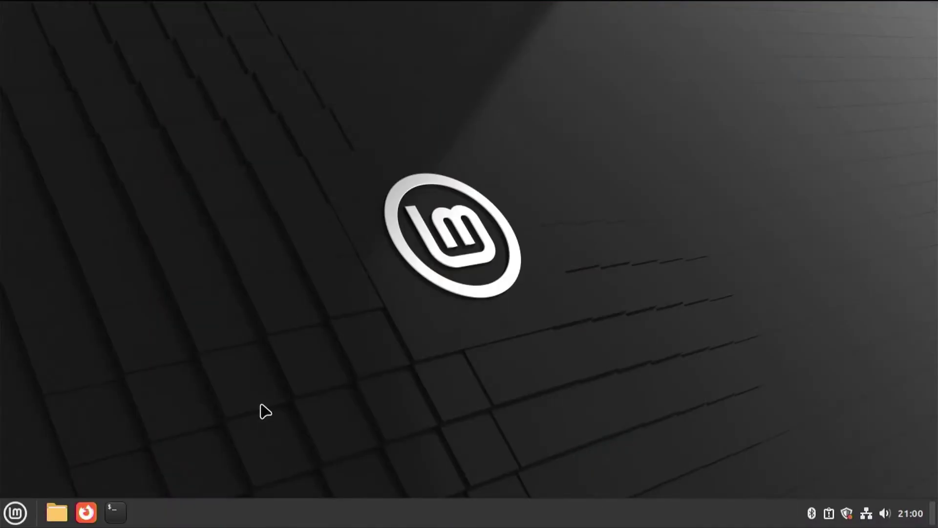
# Open a Mint Terminal and run sudo fdisk -l with the account password to list /dev/nvme0n1p5.
pyautogui.click(19, 514)
pyautogui.click(51, 277)
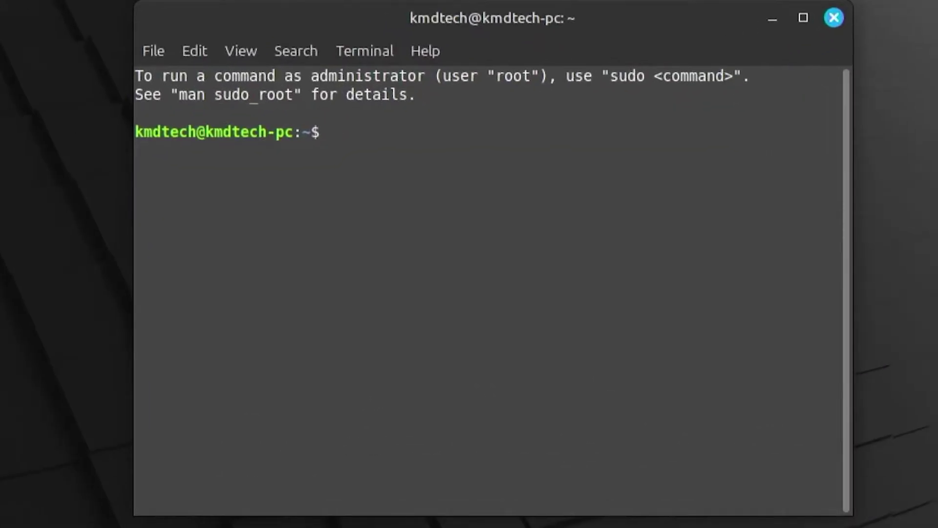
pyautogui.write('sudo fdisk -l')
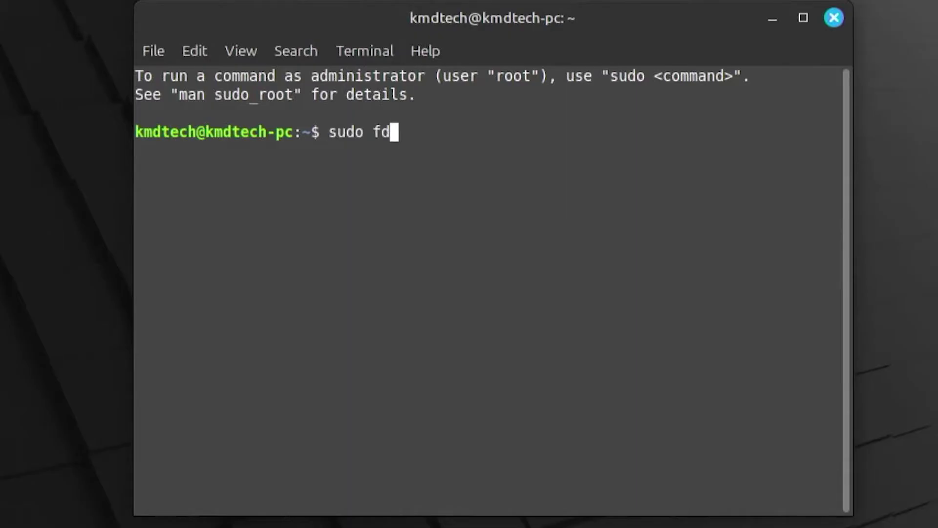
pyautogui.press('Return')
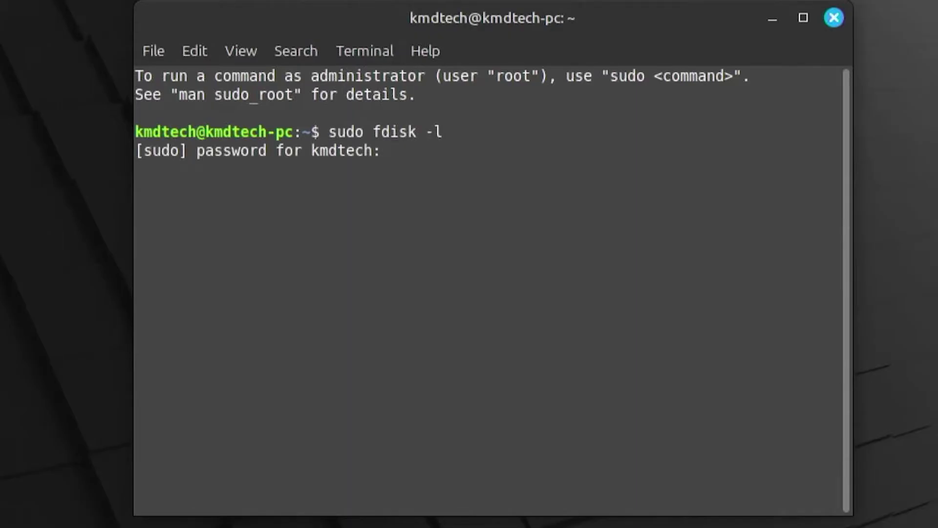
pyautogui.write('********')
pyautogui.press('Return')
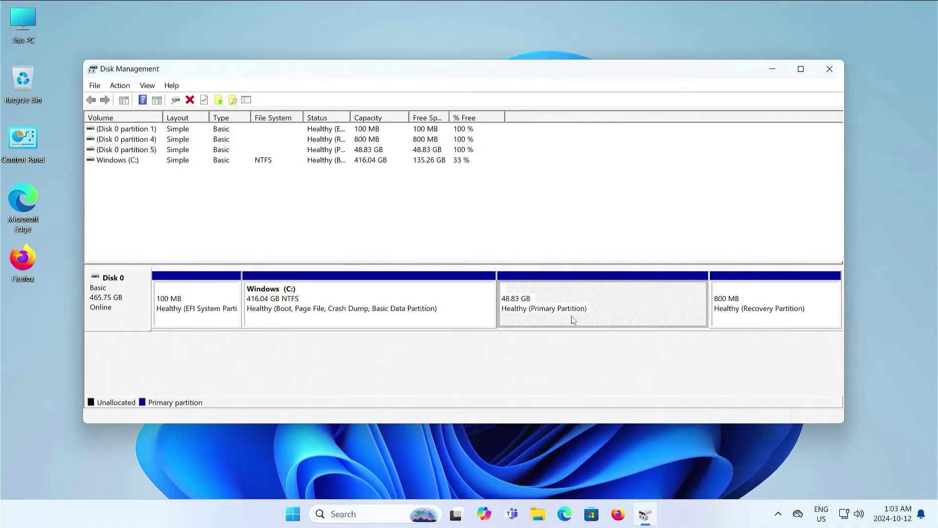
# Delete the 48.83 GB Linux partition volume.
pyautogui.rightClick(571, 317)
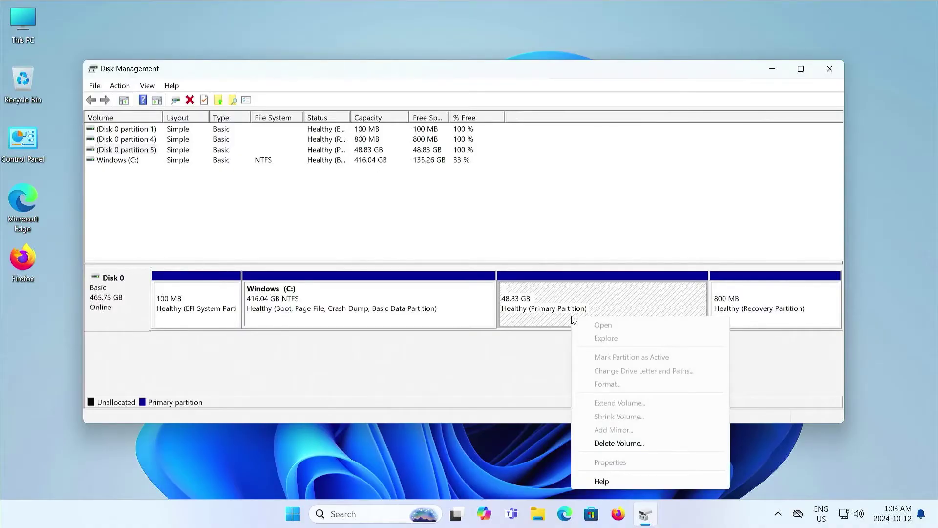
pyautogui.click(612, 446)
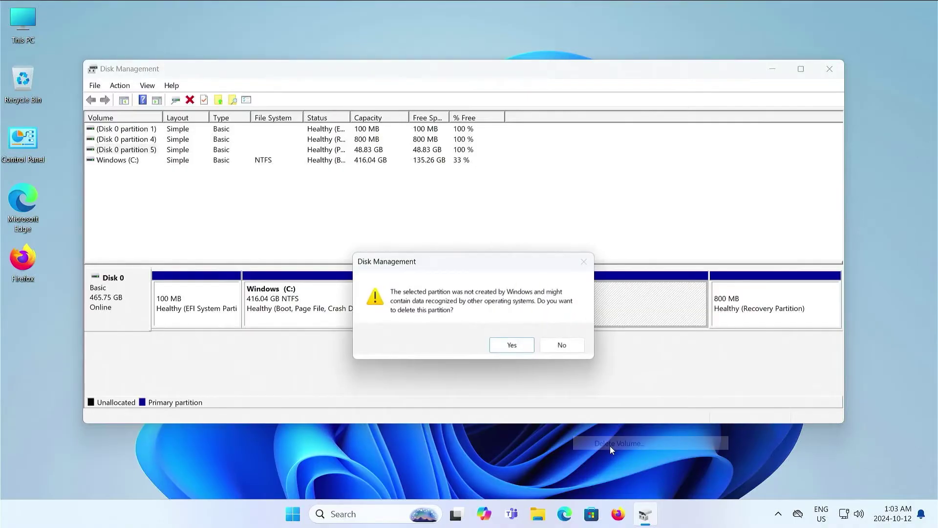
pyautogui.click(513, 347)
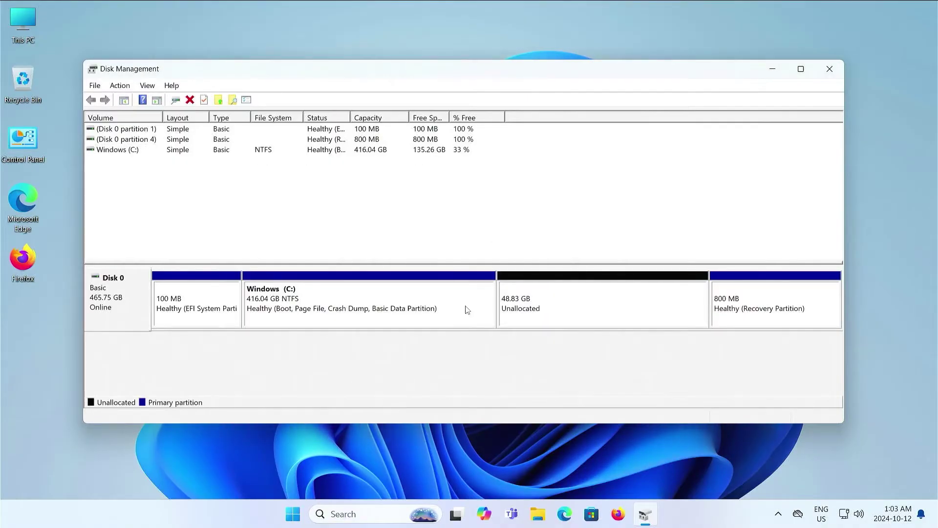
# Extend Windows (C:) by the 50000 MB of freed space, reaching 464.87 GB.
pyautogui.click(466, 310)
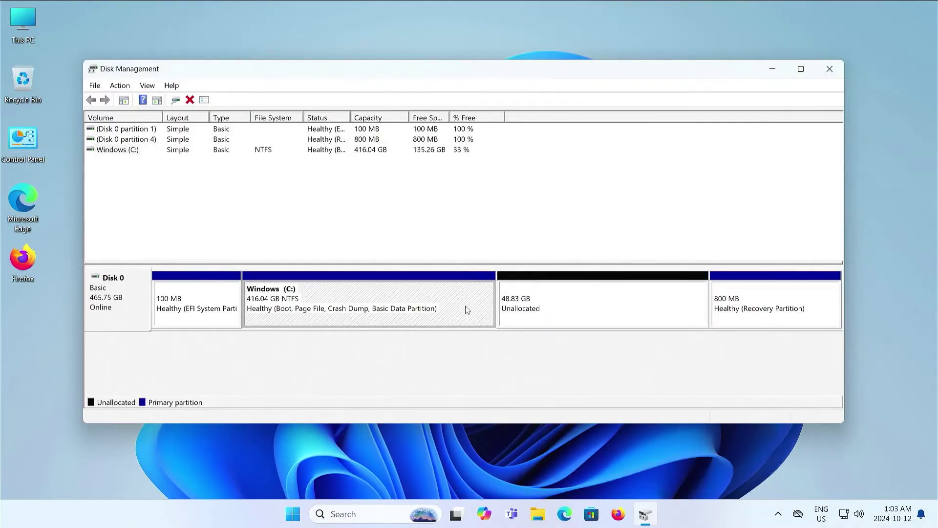
pyautogui.rightClick(467, 310)
pyautogui.click(509, 391)
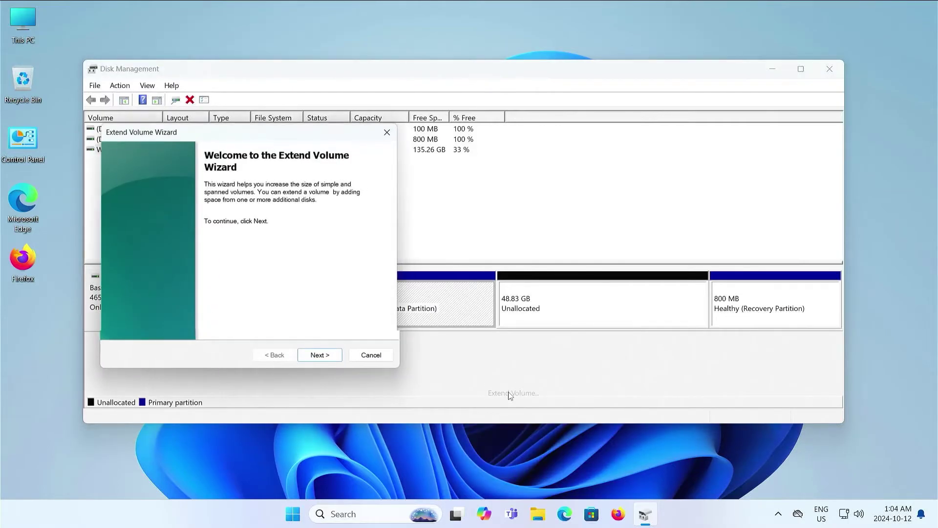
pyautogui.click(335, 361)
pyautogui.click(332, 359)
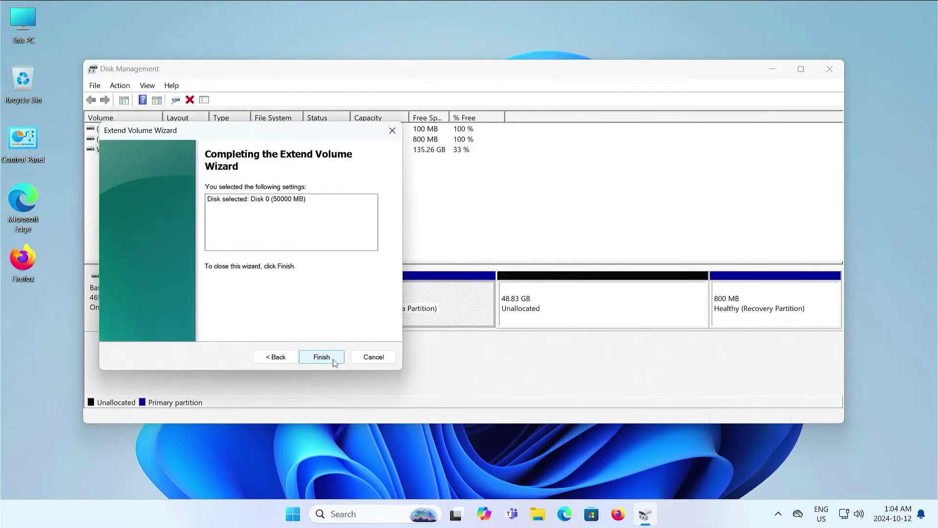
pyautogui.click(332, 357)
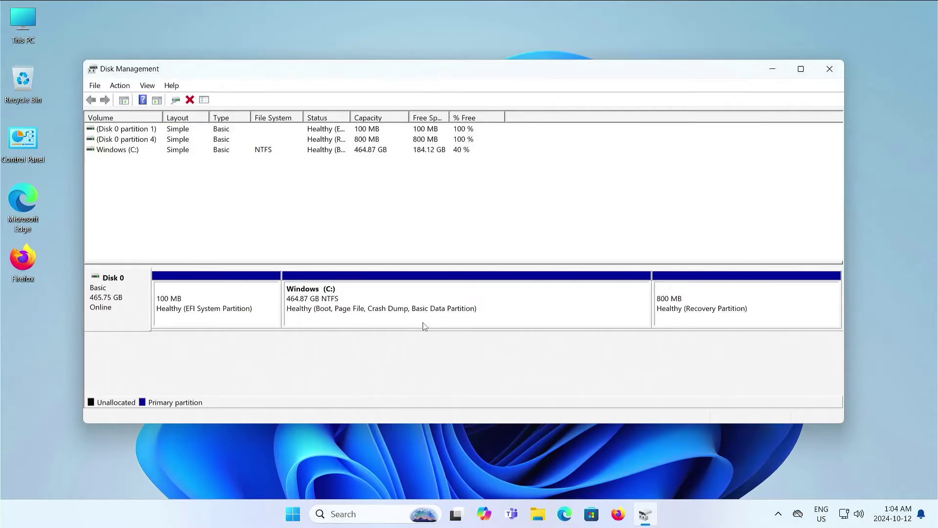
# Launch Command Prompt as administrator and run bcdedit /enum firmware.
pyautogui.click(294, 513)
pyautogui.write('cmd')
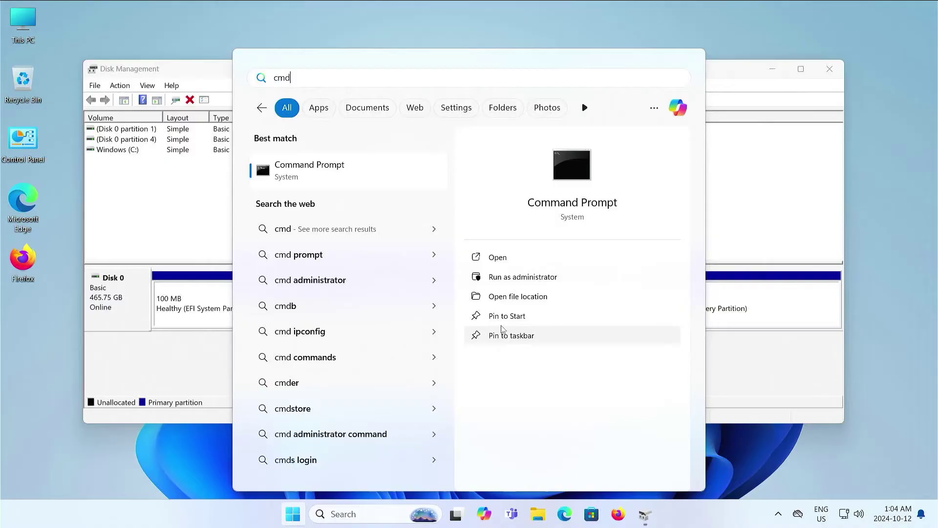
pyautogui.click(521, 282)
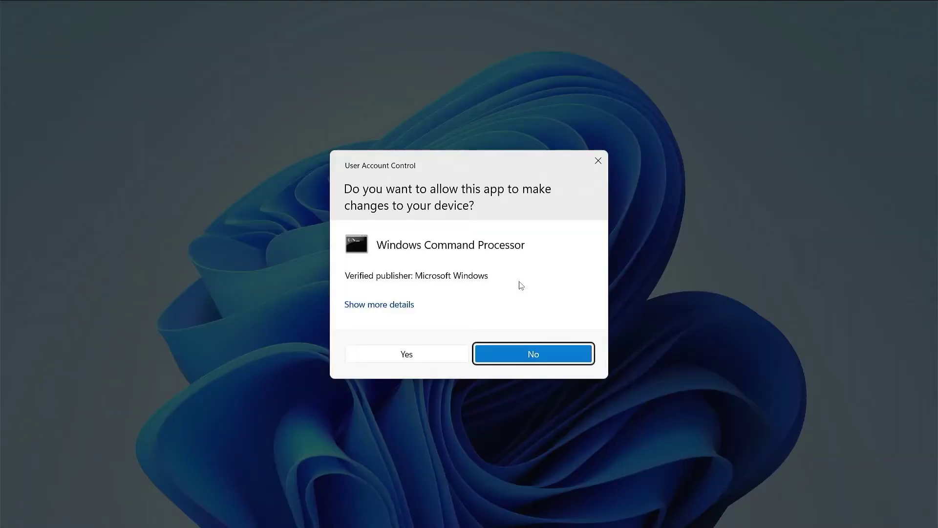
pyautogui.click(411, 358)
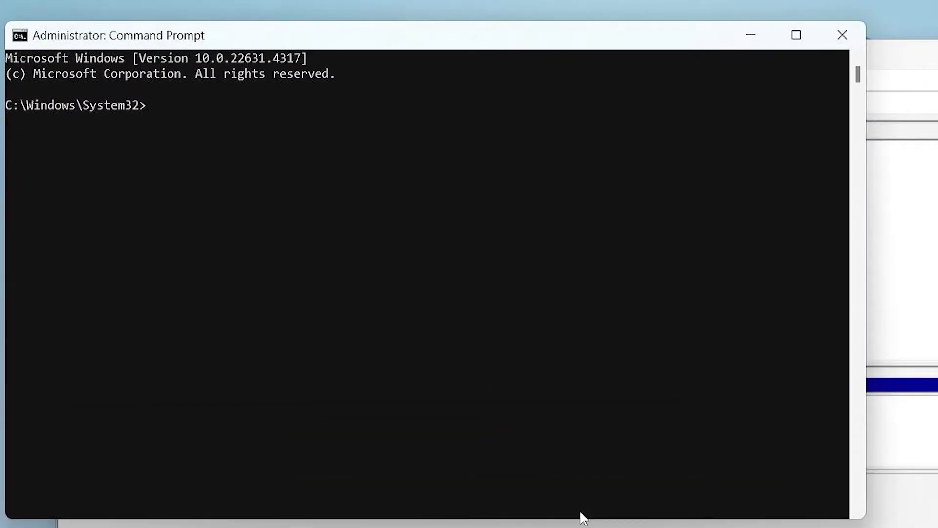
pyautogui.write('bcdedit /en')
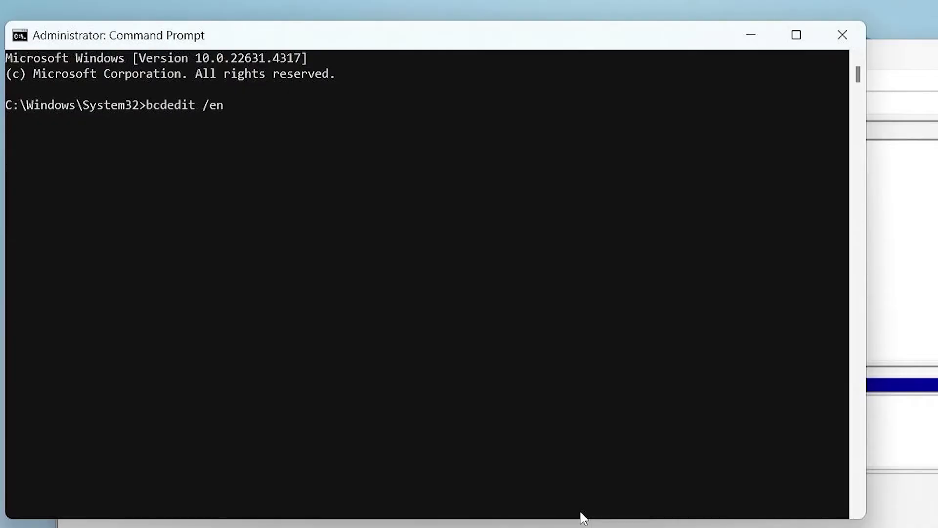
pyautogui.write('um firmware')
pyautogui.press('Return')
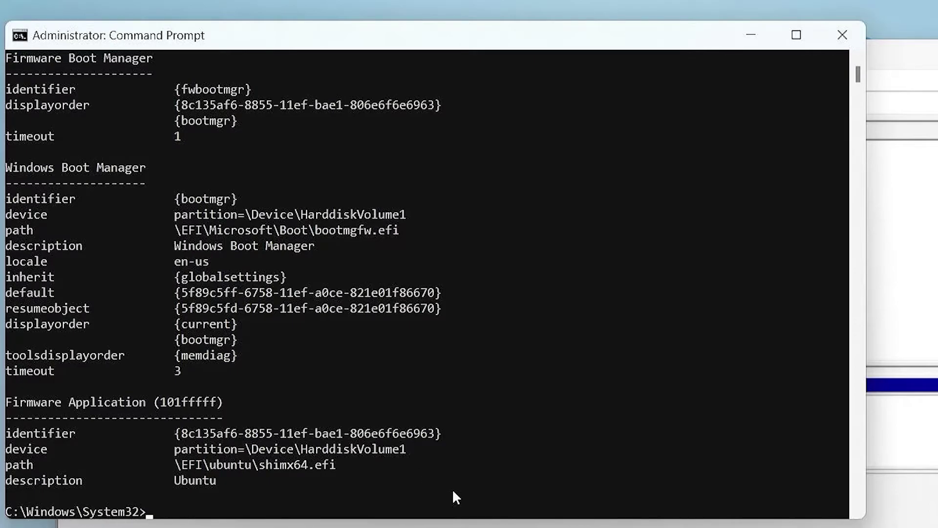
# Copy the Ubuntu entry's identifier and delete it with bcdedit /delete.
pyautogui.moveTo(454, 495); pyautogui.dragTo(4, 396)
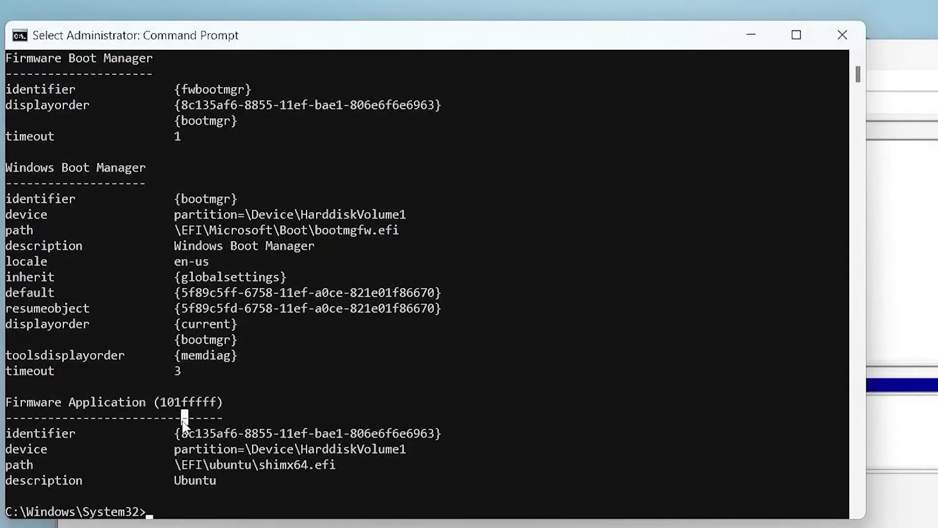
pyautogui.moveTo(175, 430); pyautogui.dragTo(441, 432)
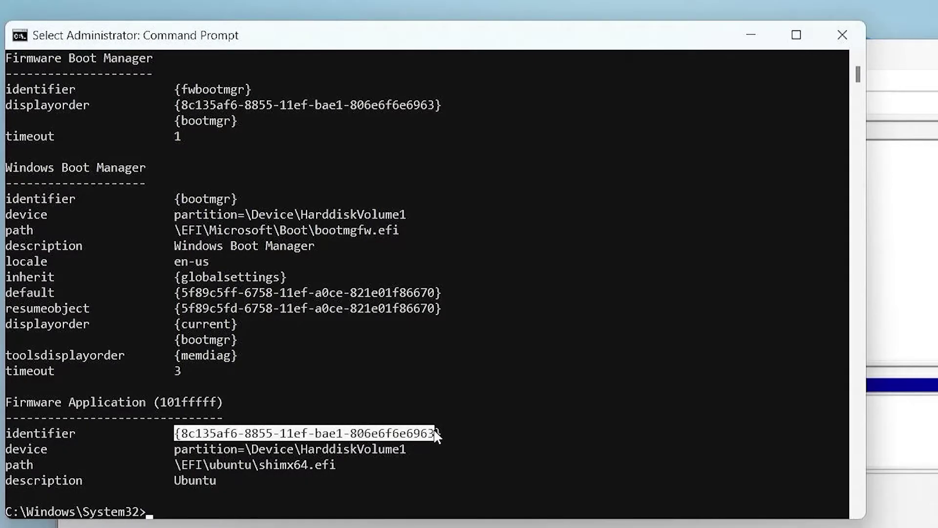
pyautogui.rightClick(424, 431)
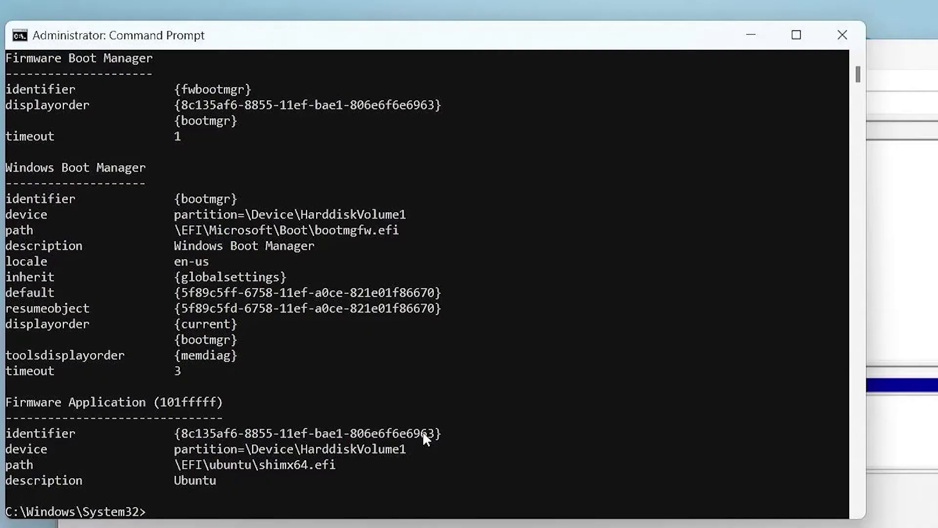
pyautogui.write('bcdedit /delete')
pyautogui.write('{8c135af6-8855-11ef-bae1-806e6f6e6963}')
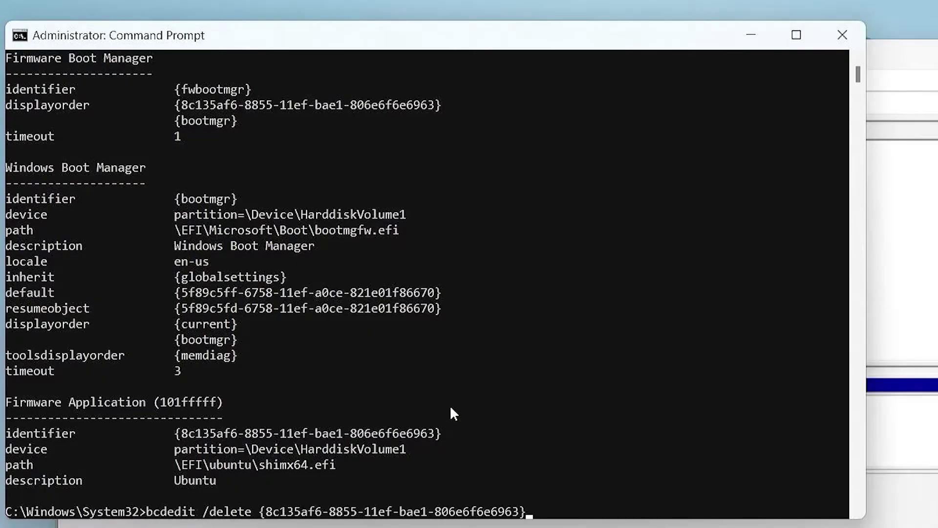
pyautogui.press('Return')
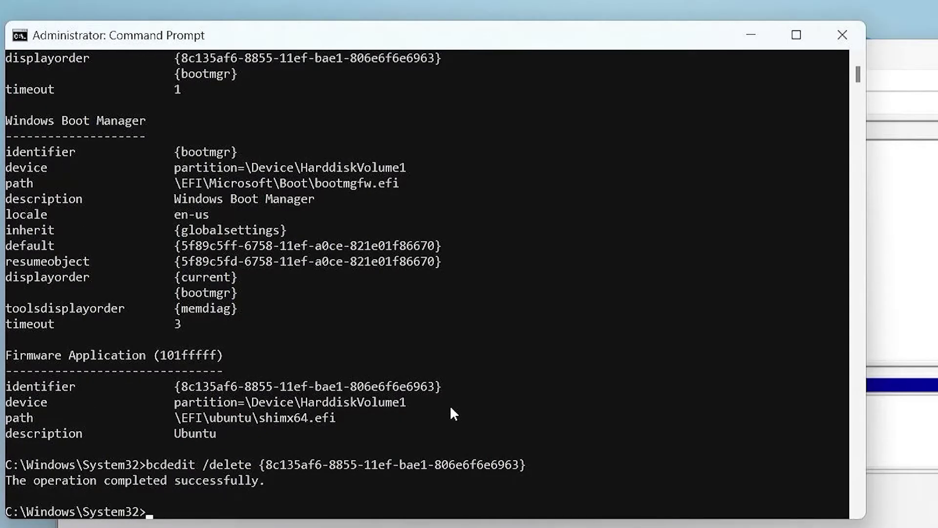
# Rerun bcdedit /enum firmware to verify only Windows Boot Manager remains.
pyautogui.press('Up')
pyautogui.press('Up')
pyautogui.press('Return')
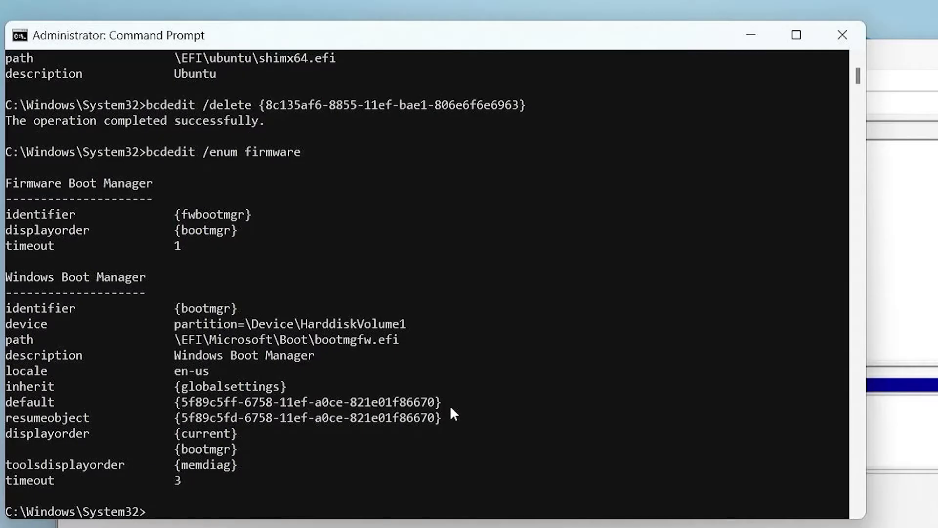
pyautogui.press('Return')
pyautogui.press('Return')
pyautogui.press('Return')
pyautogui.press('Return')
pyautogui.press('Return')
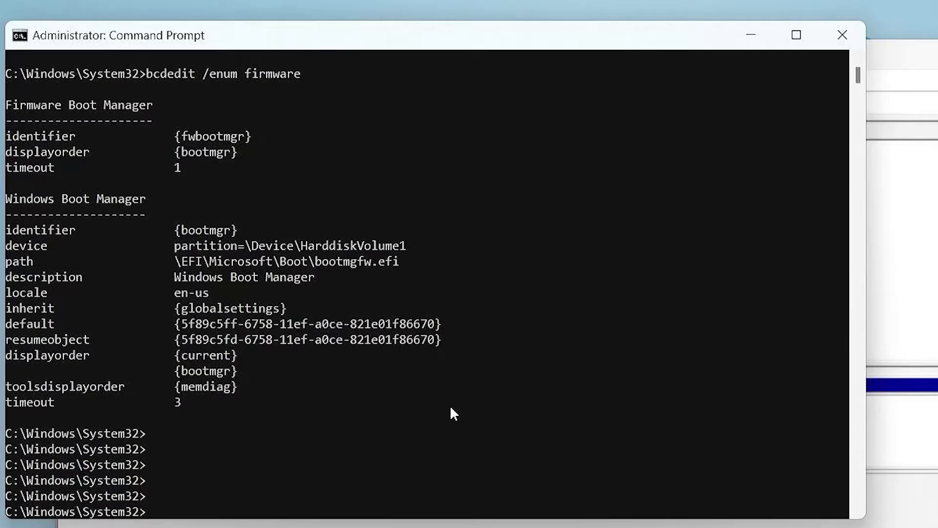
# In diskpart, select disk 0 and its partition 1, the 100 MB System partition.
pyautogui.write('diskpart')
pyautogui.press('Return')
pyautogui.write('list disk')
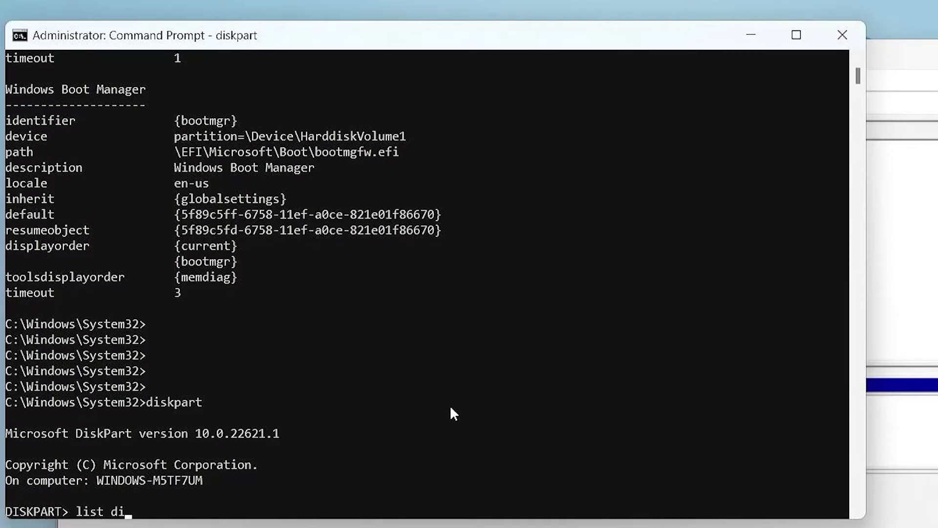
pyautogui.press('Return')
pyautogui.write('sel disk 0')
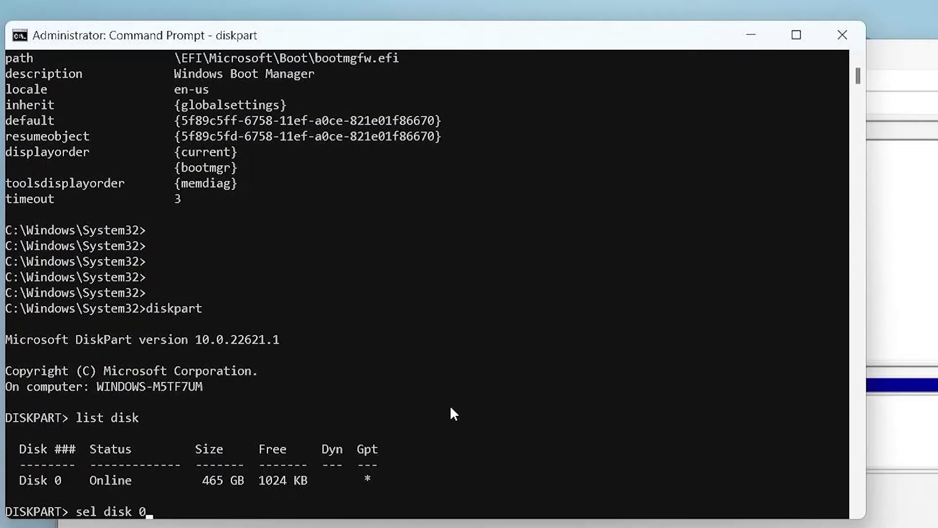
pyautogui.press('Return')
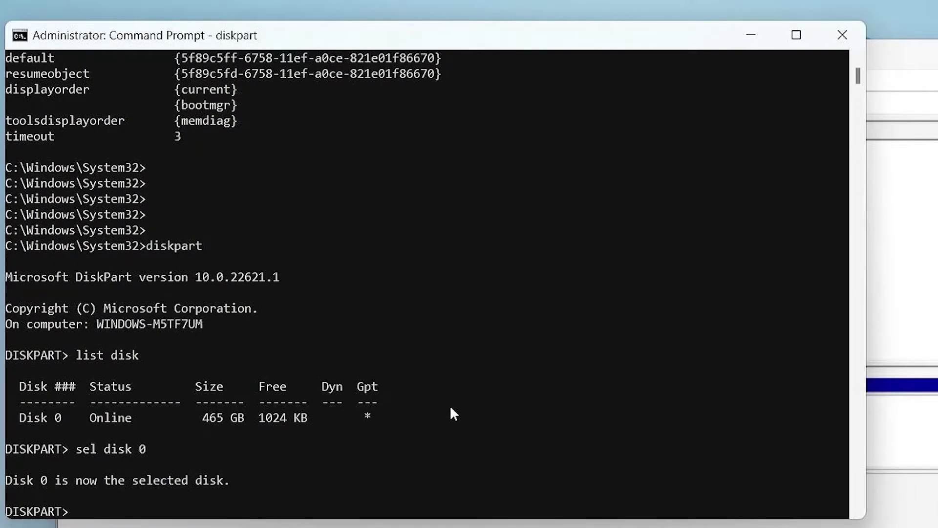
pyautogui.write('list part')
pyautogui.press('Return')
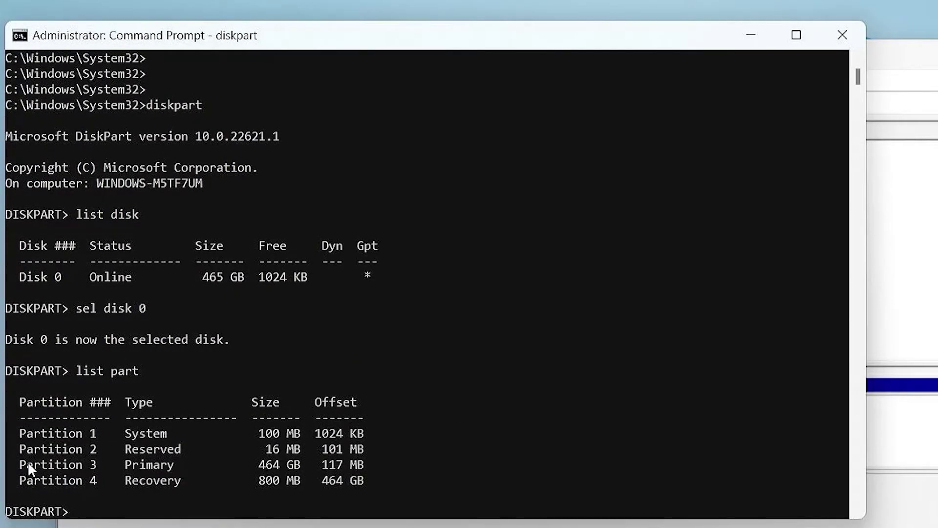
pyautogui.write('sel part 1')
pyautogui.press('Return')
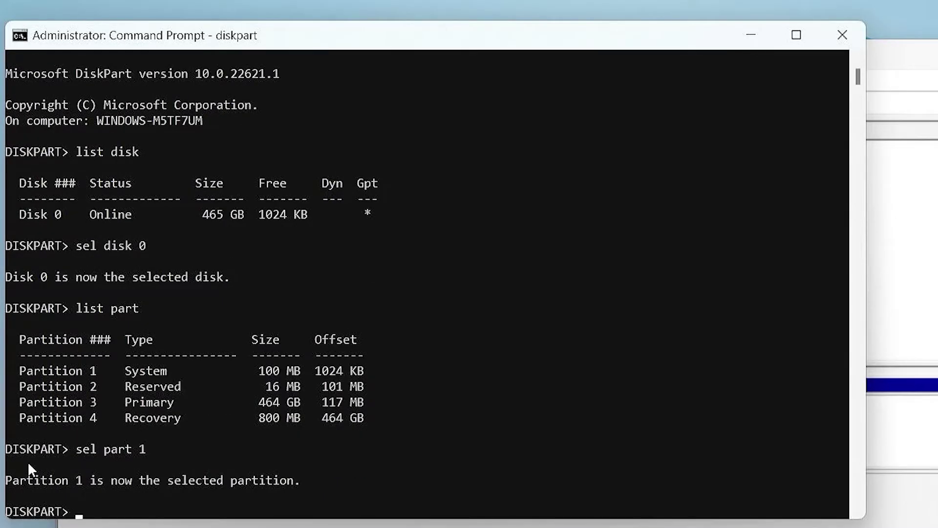
# Assign the partition letter X:, exit diskpart, and switch to drive X:.
pyautogui.write('assign letter=')
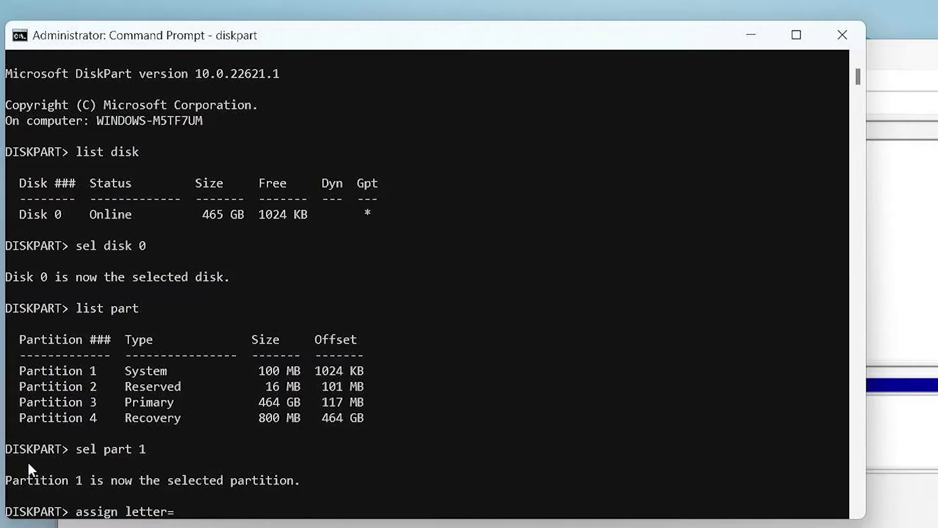
pyautogui.write('X:')
pyautogui.press('Return')
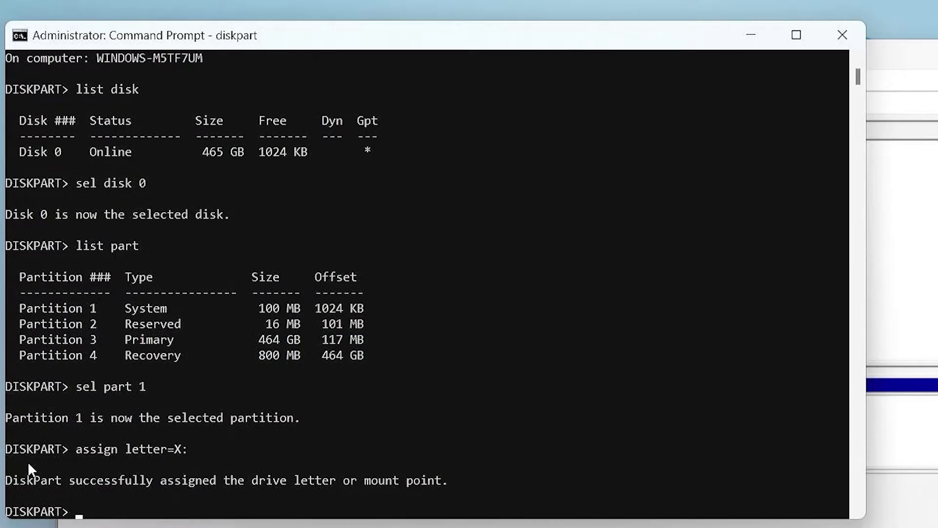
pyautogui.write('exit')
pyautogui.press('Return')
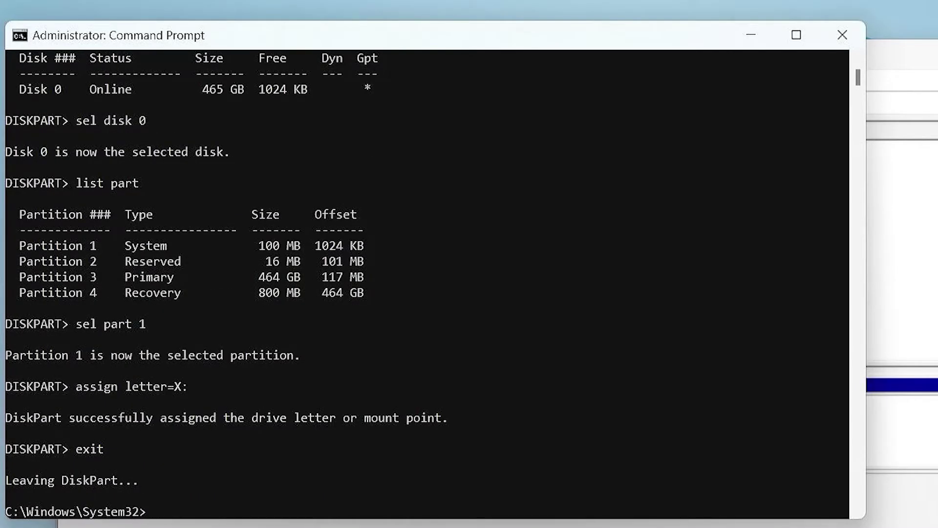
pyautogui.write('x:')
pyautogui.press('Return')
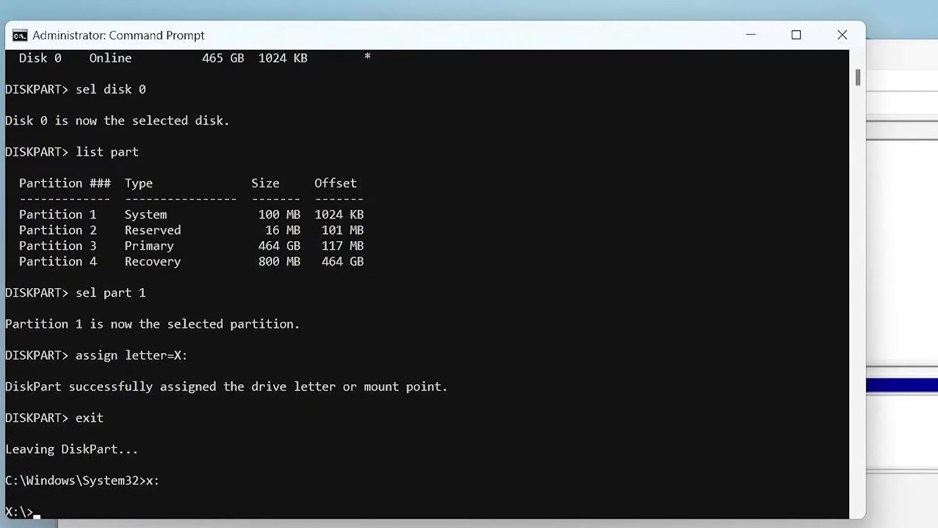
# List drive X, then enter the EFI folder and list its contents.
pyautogui.write('dir')
pyautogui.press('Return')
pyautogui.write('cd')
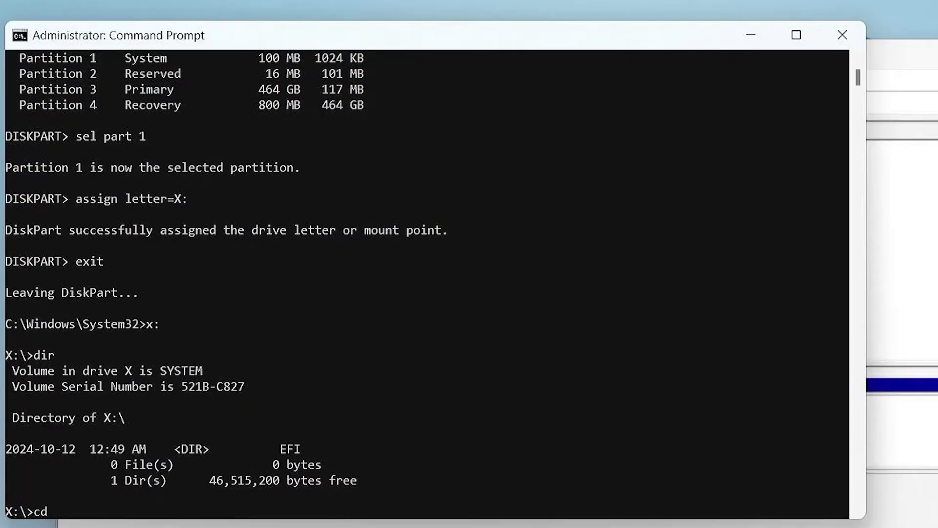
pyautogui.write(' EFI')
pyautogui.press('Return')
pyautogui.write('dir')
pyautogui.press('Return')
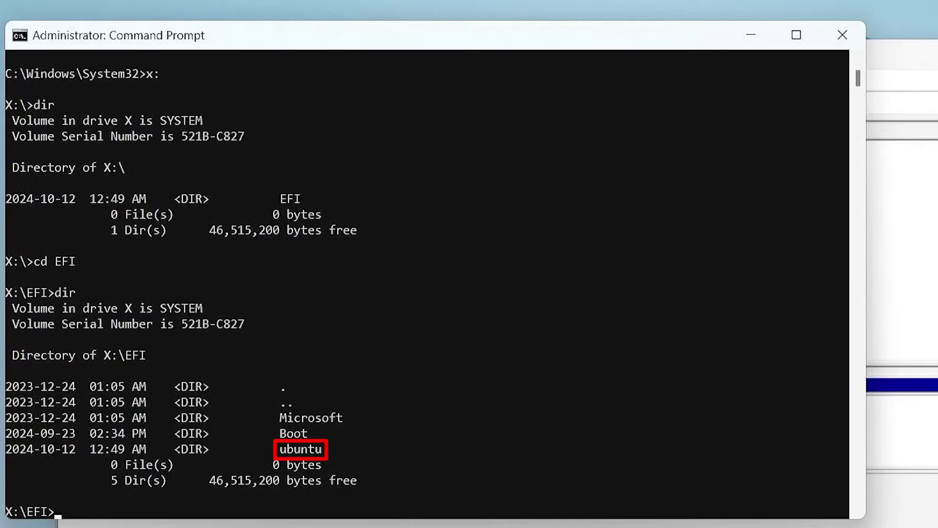
# Remove the ubuntu folder with rmdir /S, confirming y, and verify only Microsoft and Boot remain.
pyautogui.write('rmd')
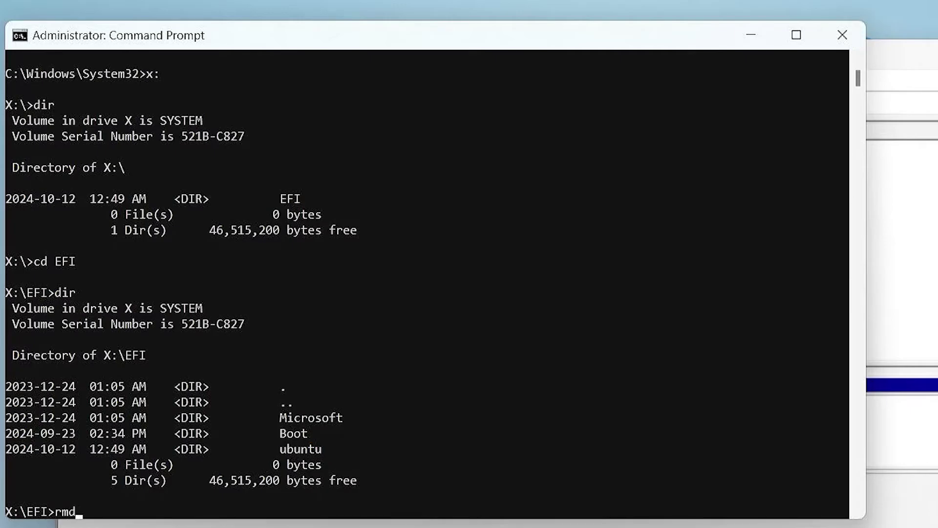
pyautogui.write('ir /S ubuntu')
pyautogui.press('Return')
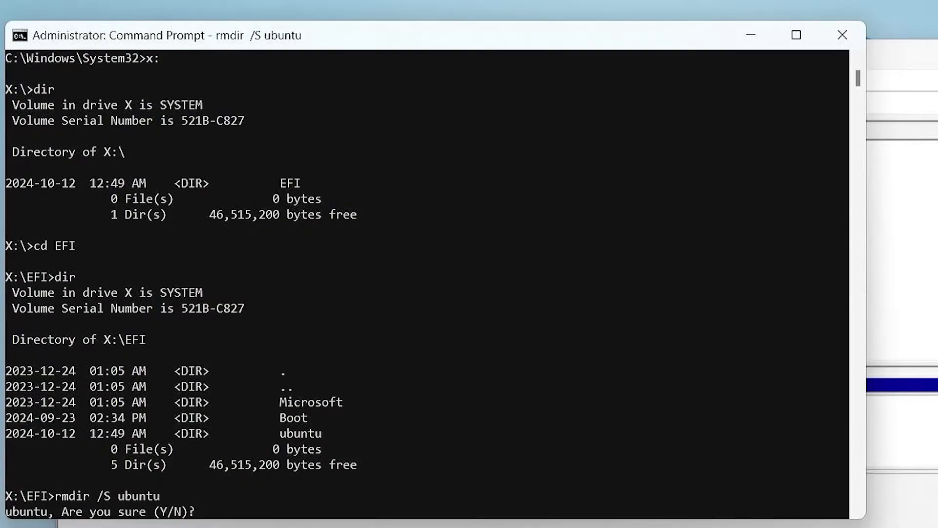
pyautogui.write('y')
pyautogui.press('Return')
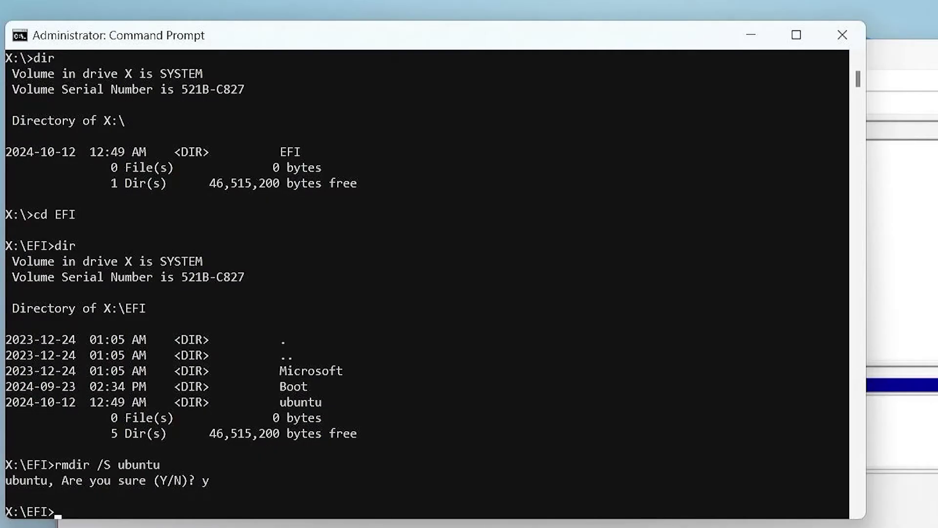
pyautogui.write('dir')
pyautogui.press('Return')
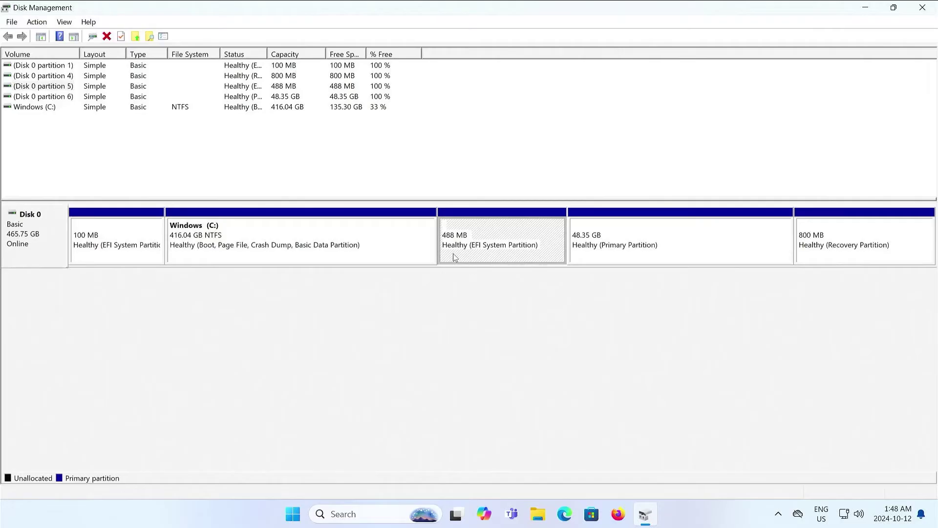
# Select the 48.35 GB primary partition in Disk 0's graphical view.
pyautogui.click(612, 261)
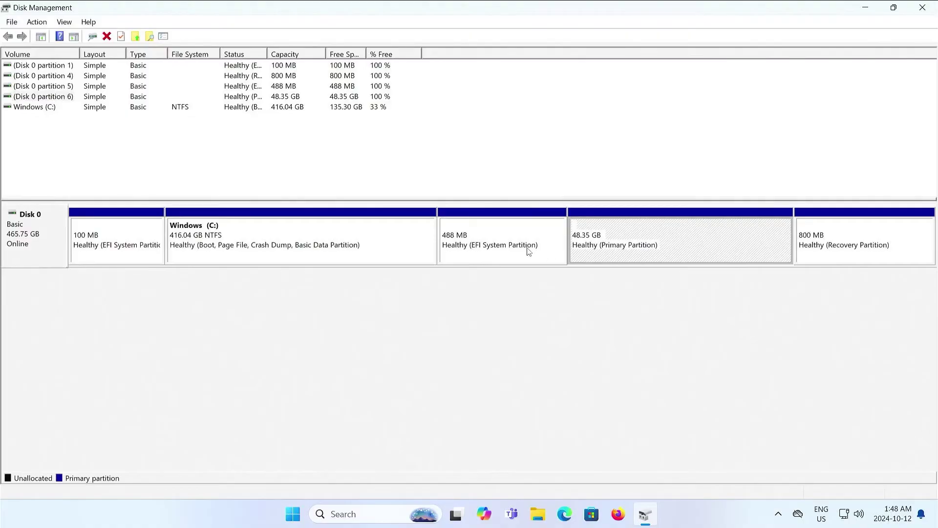
pyautogui.click(529, 250)
pyautogui.click(591, 252)
pyautogui.rightClick(597, 259)
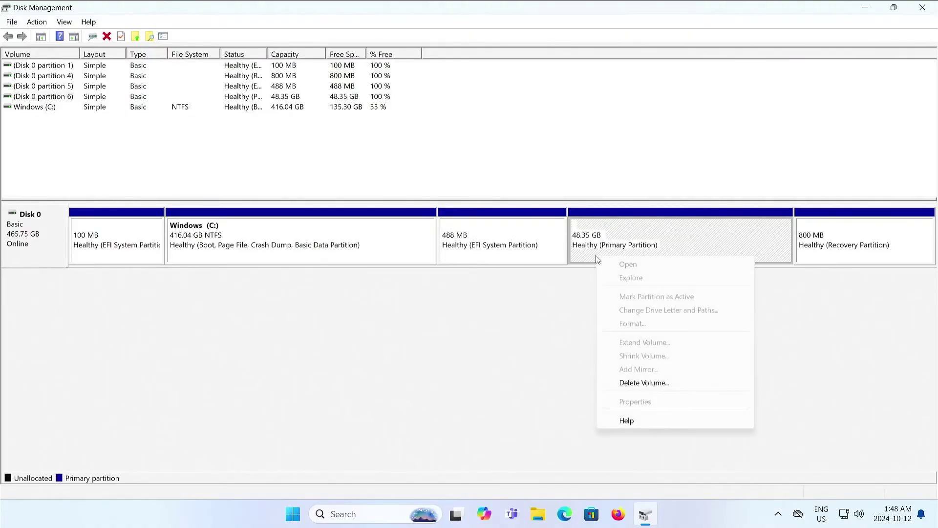
pyautogui.click(635, 383)
pyautogui.click(528, 347)
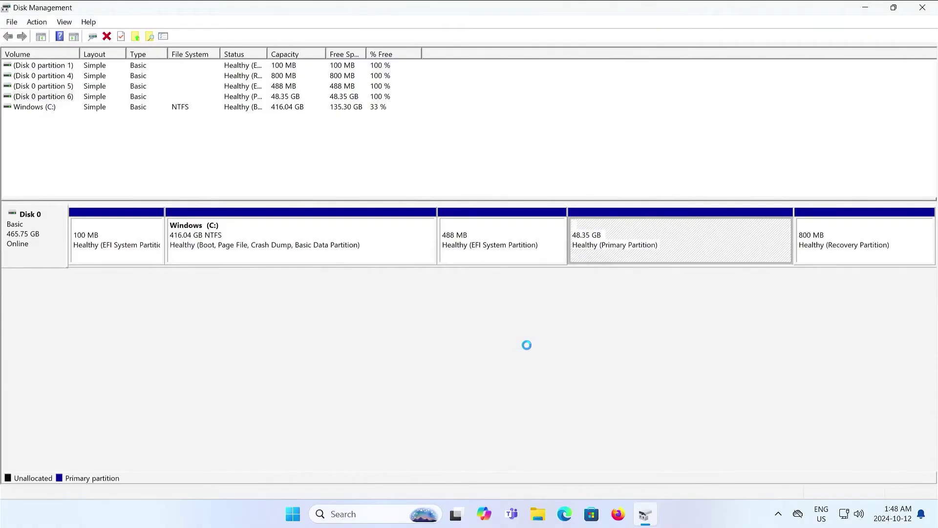
pyautogui.click(505, 262)
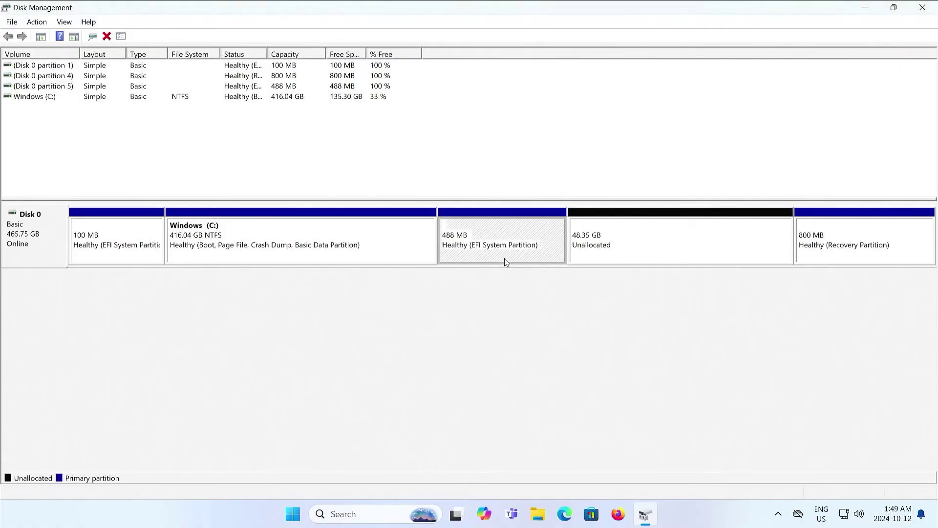
pyautogui.rightClick(506, 262)
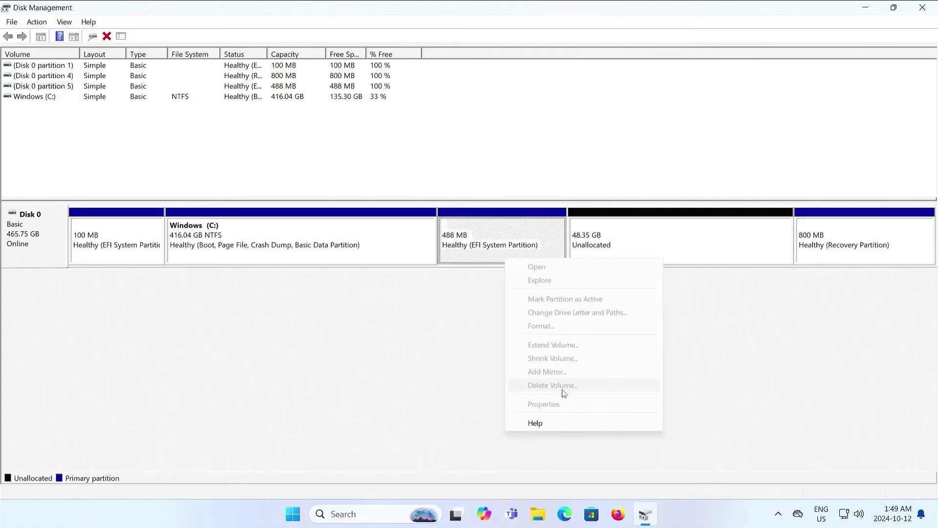
pyautogui.click(482, 340)
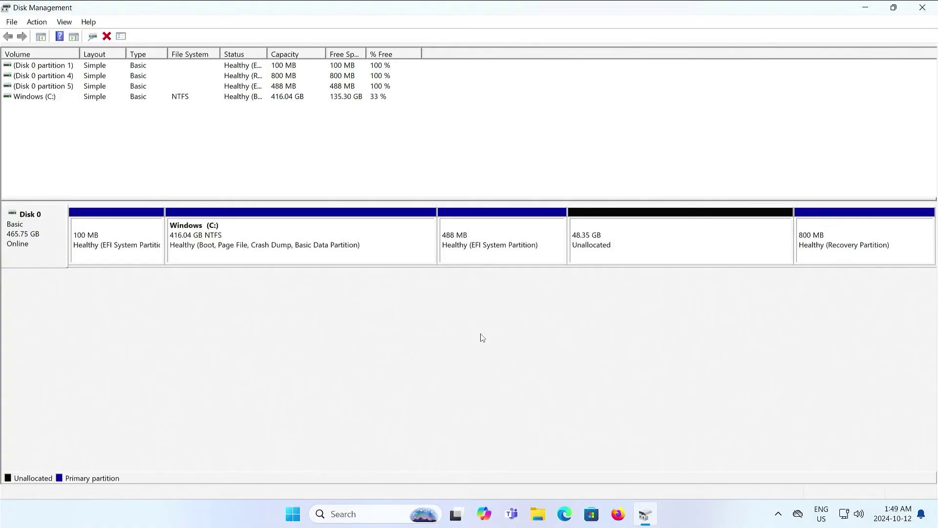
# Open an administrator Command Prompt, start diskpart, and list the disks.
pyautogui.click(294, 514)
pyautogui.write('cmd')
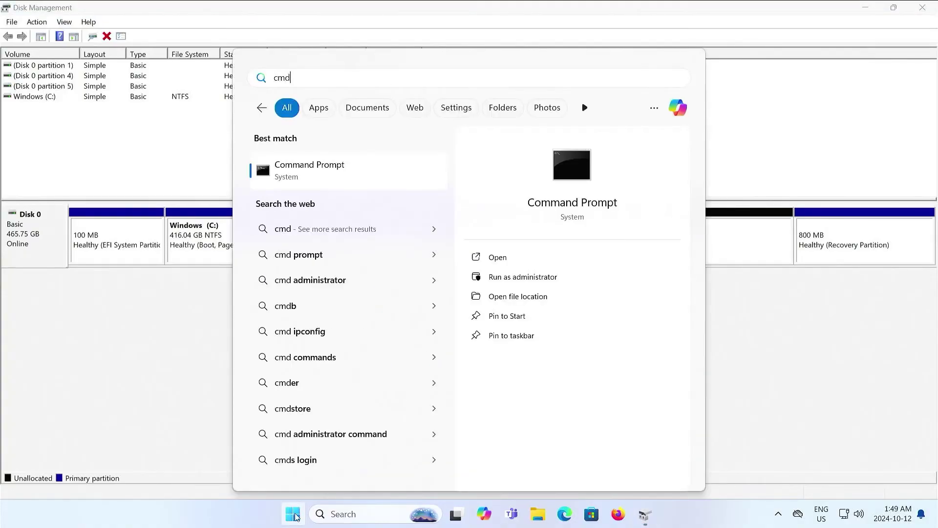
pyautogui.click(527, 283)
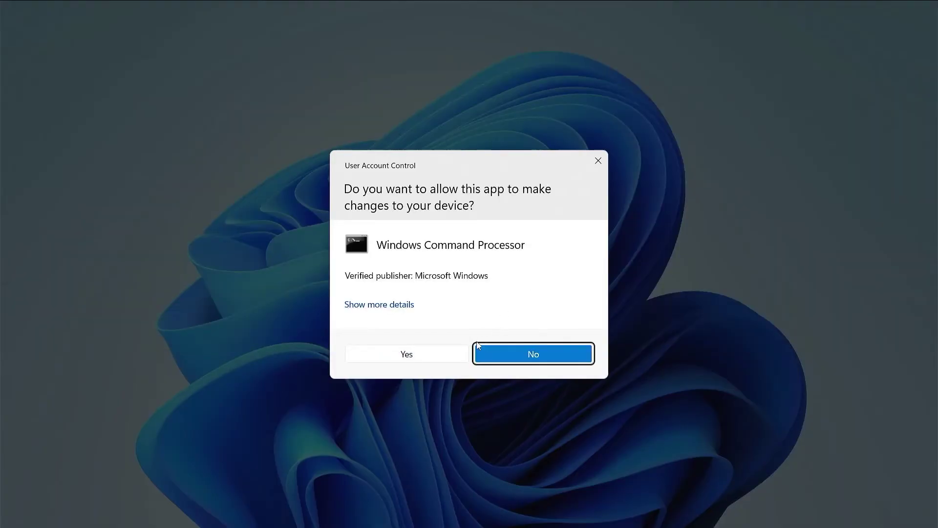
pyautogui.click(429, 353)
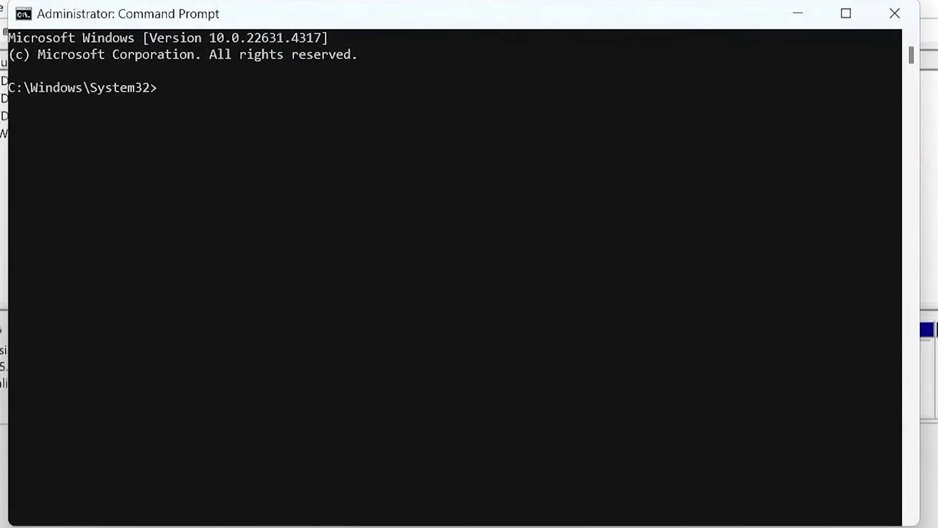
pyautogui.write('diskpart')
pyautogui.press('Return')
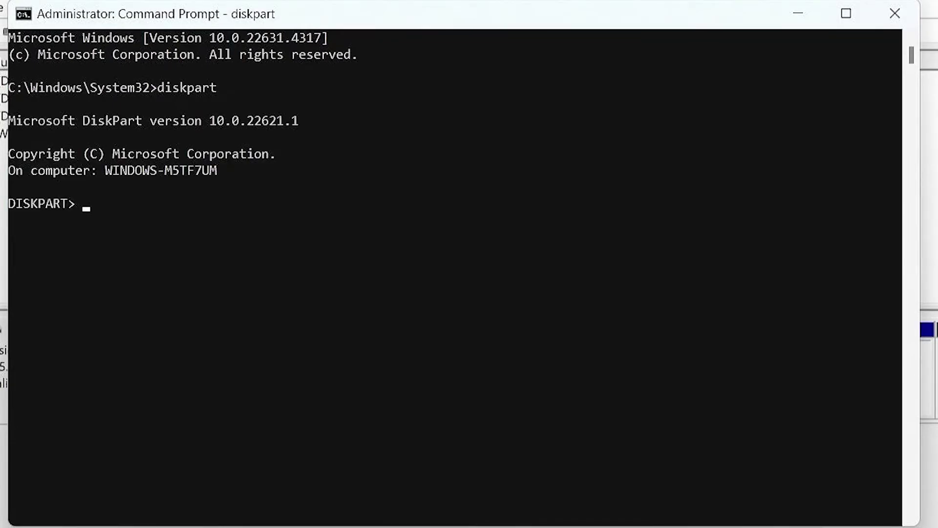
pyautogui.write('list disk')
pyautogui.press('Return')
# Select disk 0, partition 5, and force-delete it with delete partition override.
pyautogui.write('sel d')
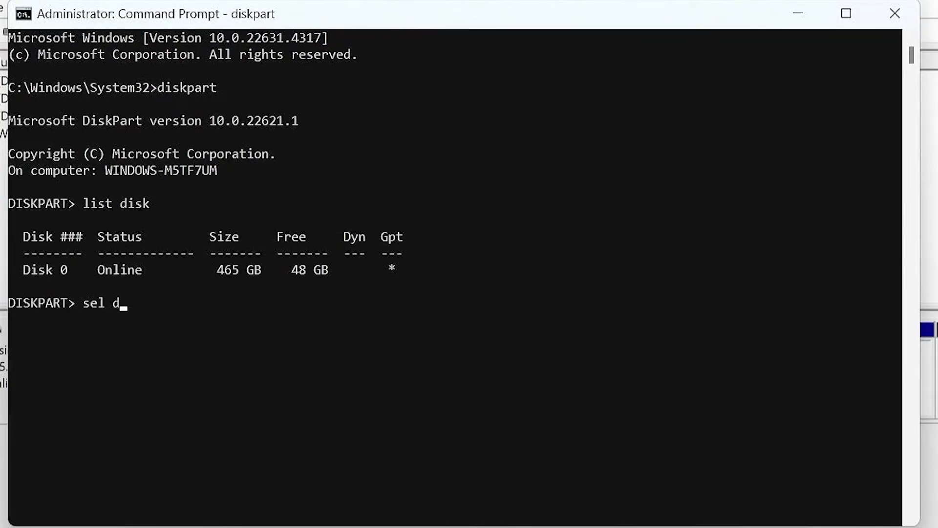
pyautogui.write('isk 0')
pyautogui.press('Return')
pyautogui.write('list pa')
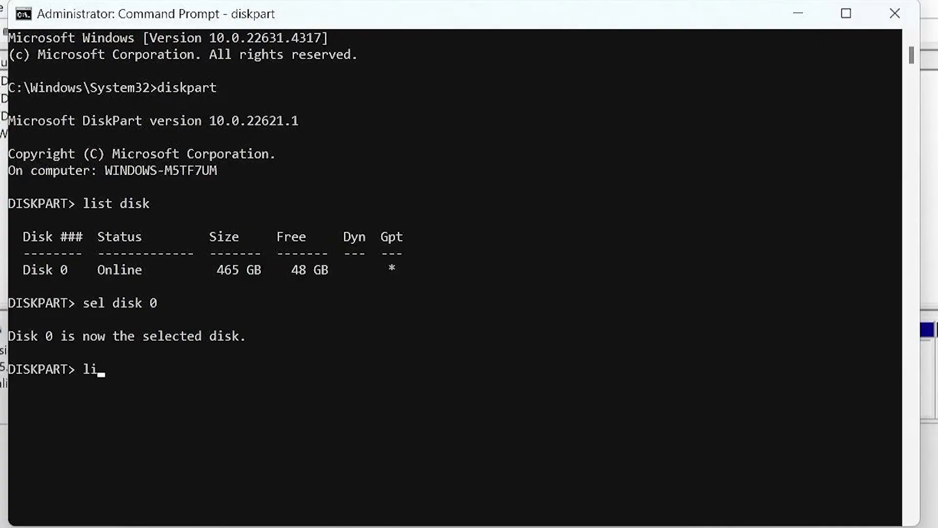
pyautogui.write('rt')
pyautogui.press('Return')
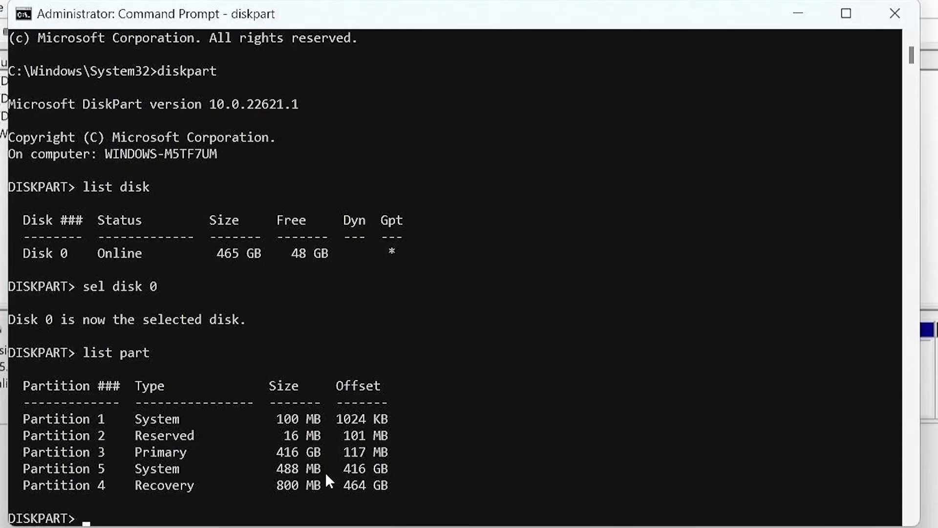
pyautogui.write('sel part 5')
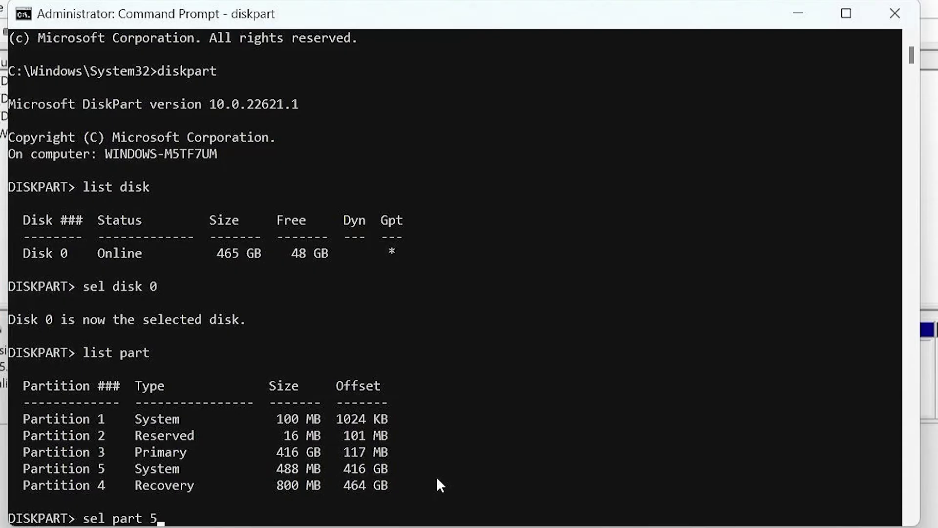
pyautogui.press('Return')
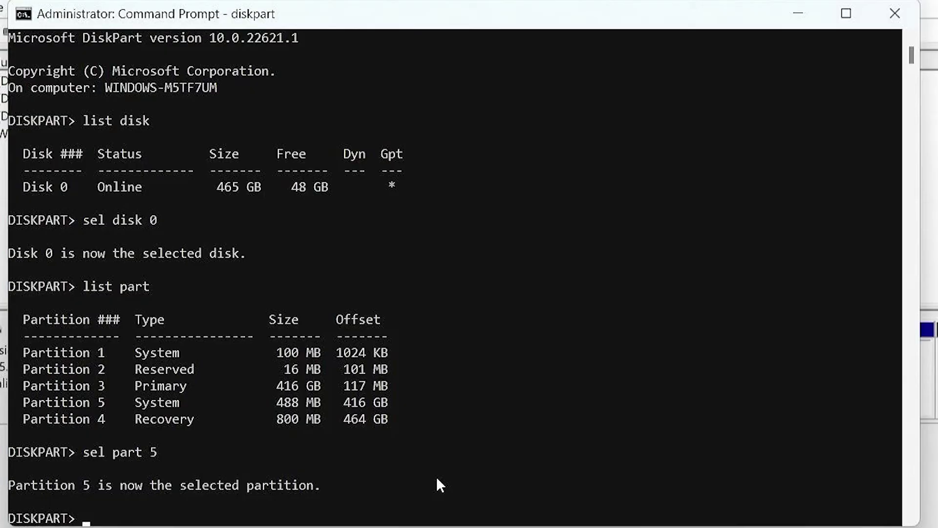
pyautogui.write('delete partitio')
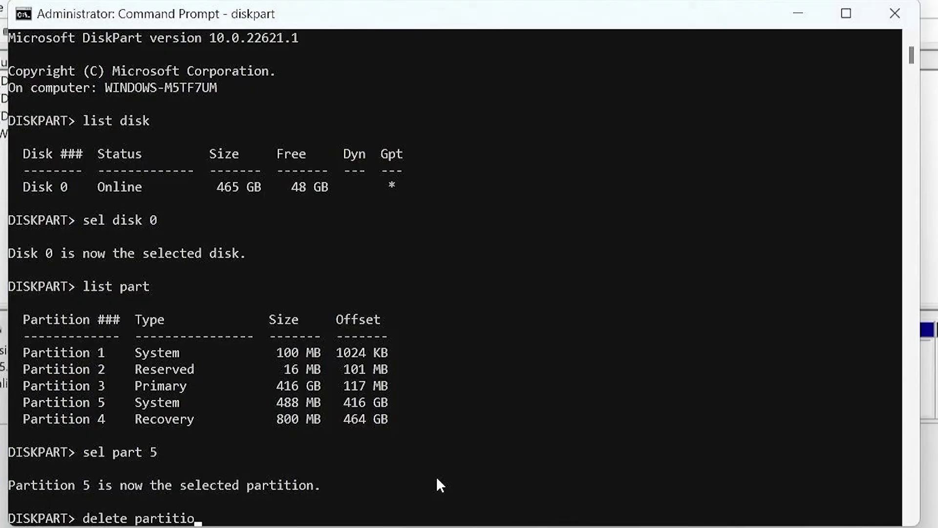
pyautogui.write('n override')
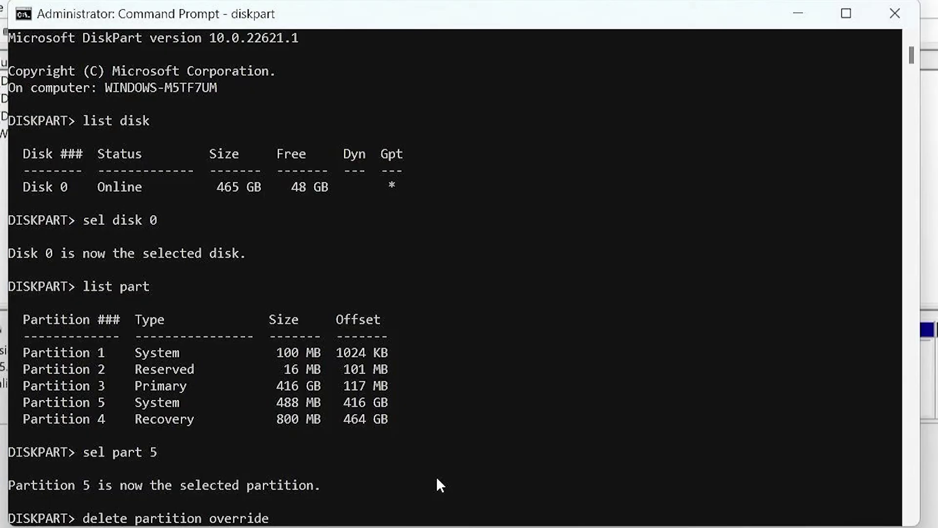
pyautogui.press('Return')
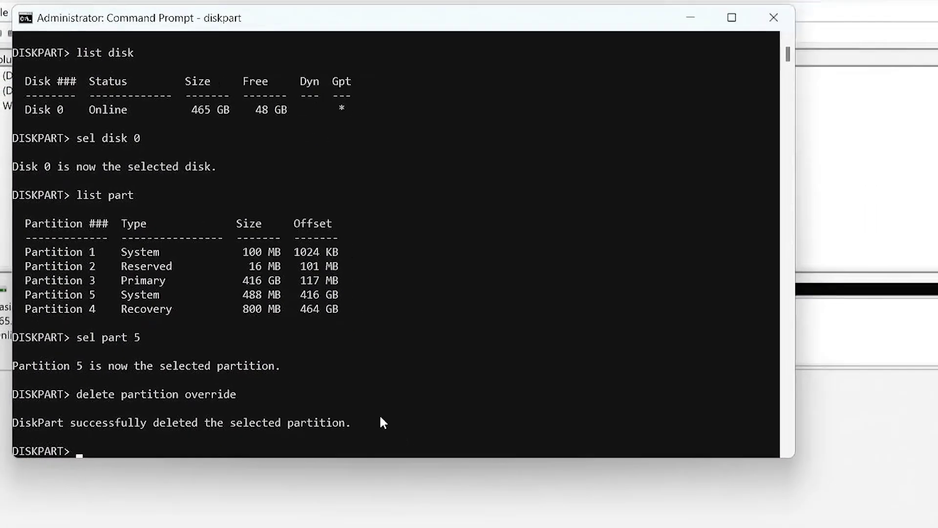
# Extend Windows (C:) over the 48.83 GB unallocated space on Disk 0, making it 464.87 GB.
pyautogui.click(639, 356)
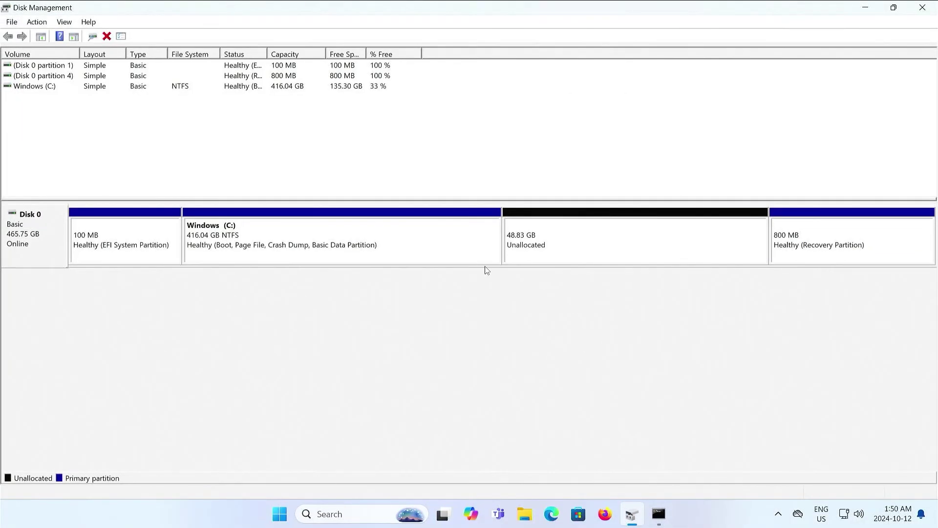
pyautogui.click(463, 256)
pyautogui.rightClick(462, 254)
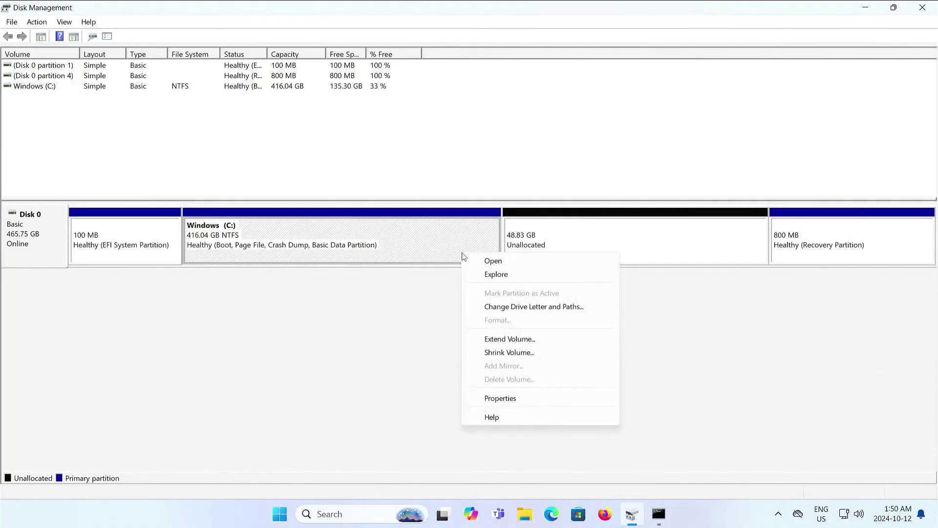
pyautogui.click(509, 342)
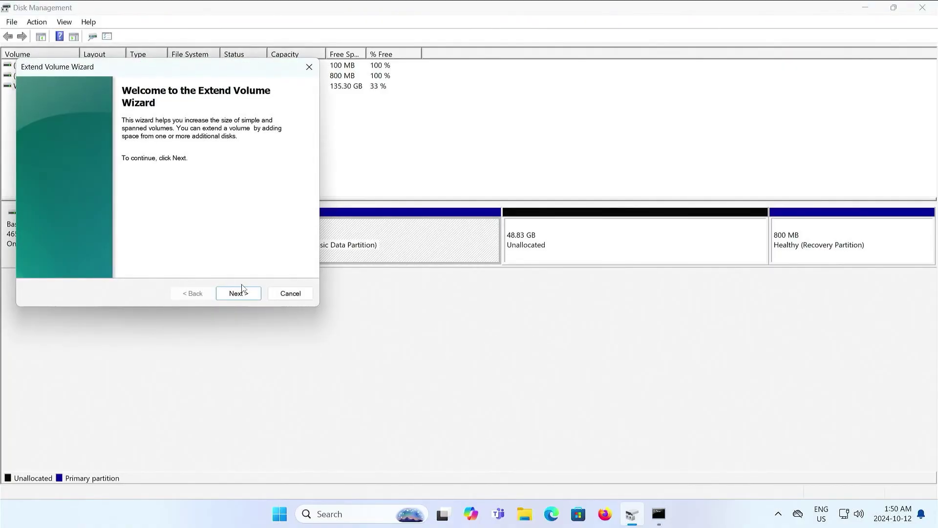
pyautogui.click(239, 294)
pyautogui.click(240, 293)
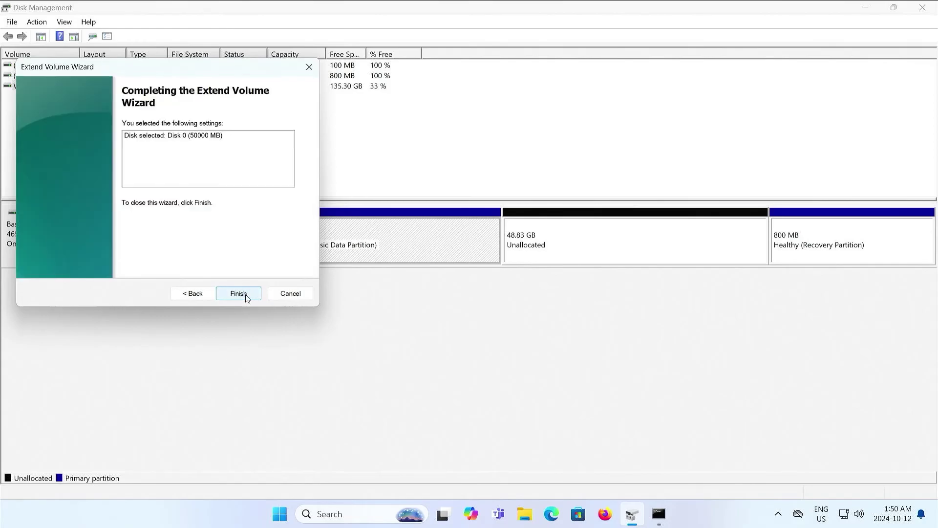
pyautogui.click(244, 294)
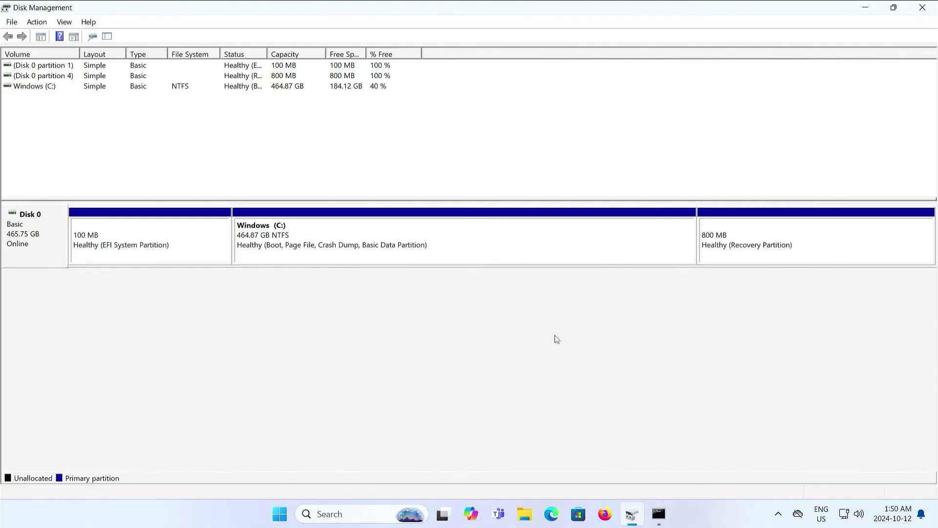
# Exit DiskPart and run bcdedit /enum firmware to confirm only Windows Boot Manager remains.
pyautogui.click(659, 515)
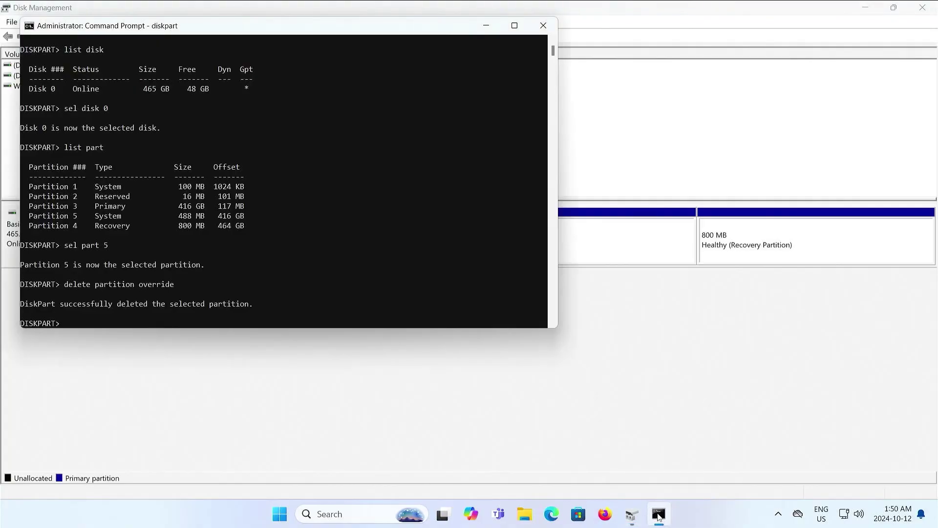
pyautogui.write('exit')
pyautogui.press('Return')
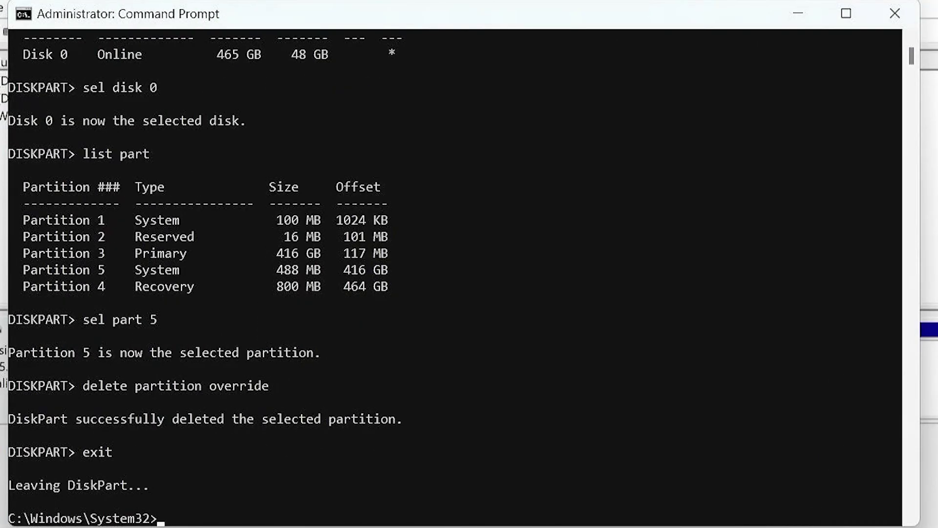
pyautogui.write('bcdedit /enum ')
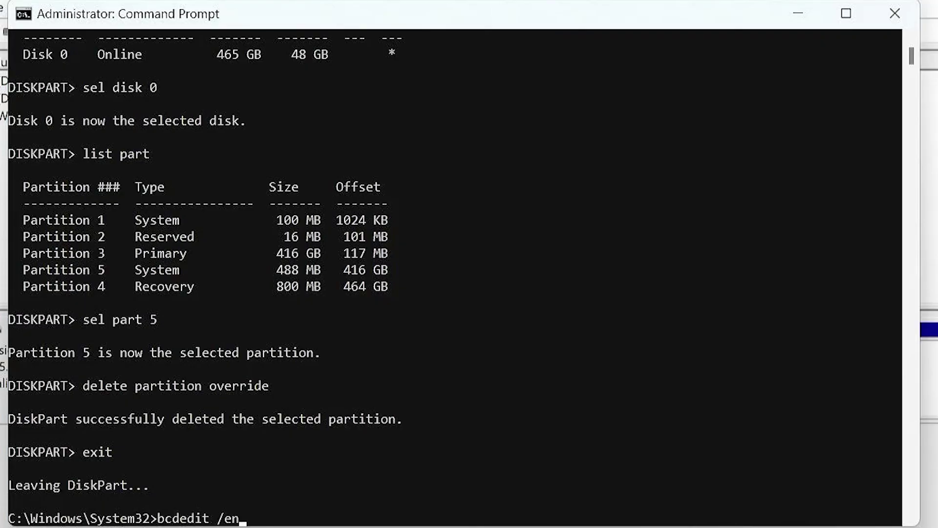
pyautogui.write('firmware')
pyautogui.press('Return')
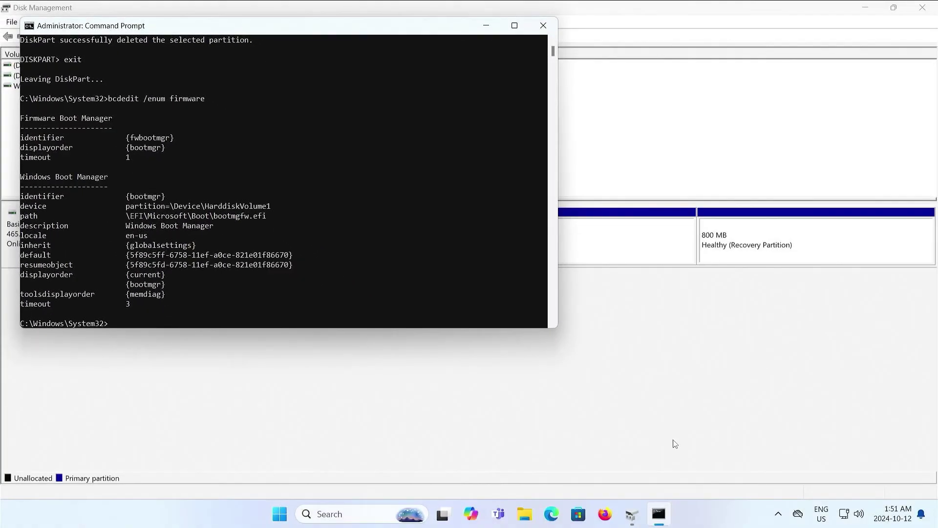
# Restart Windows from the Start button's power options, returning to the lock screen.
pyautogui.rightClick(279, 514)
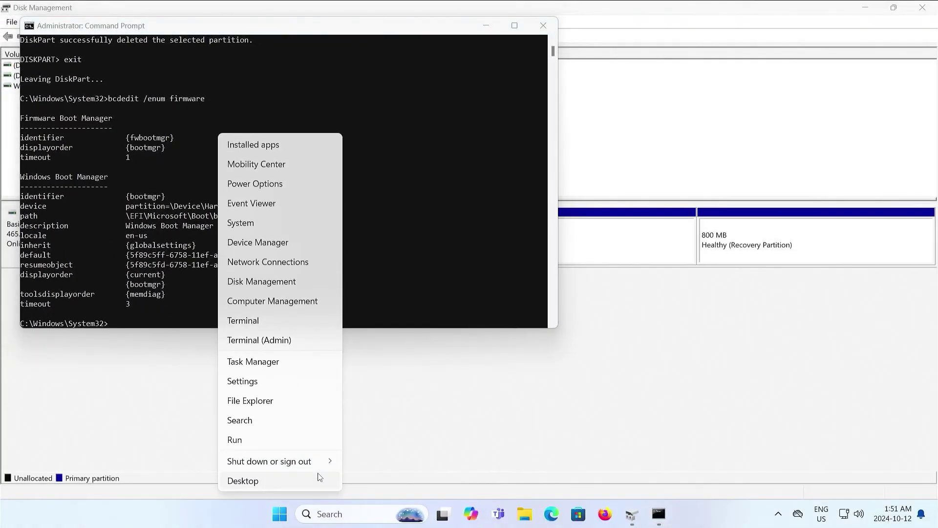
pyautogui.moveTo(317, 461)
pyautogui.click(355, 463)
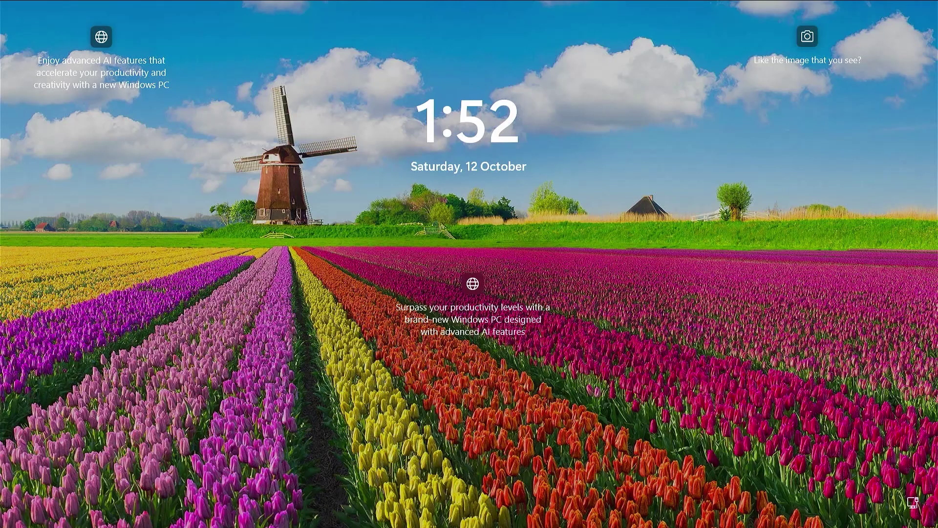